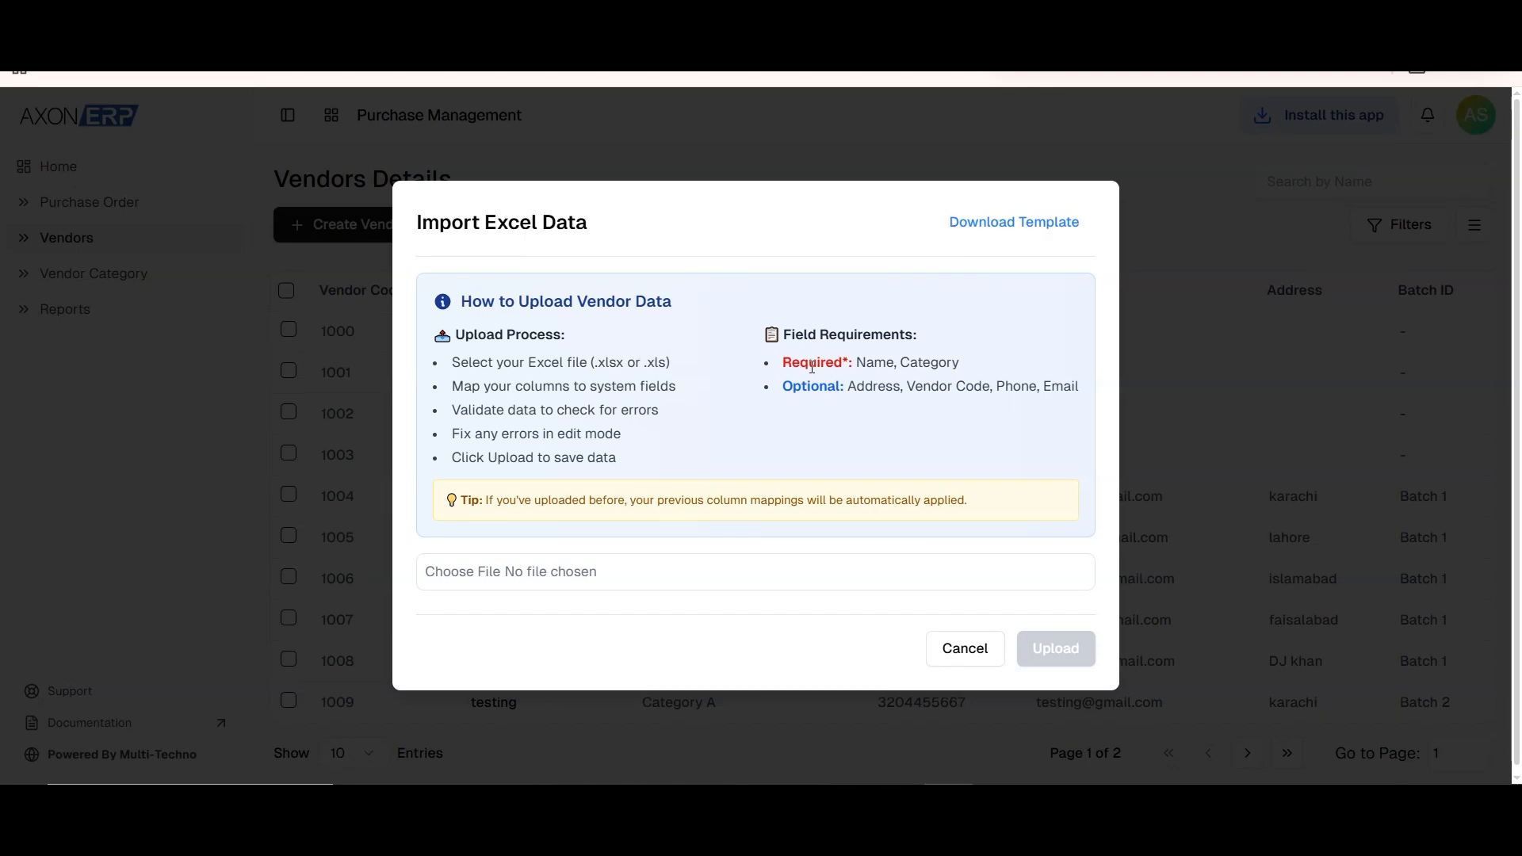
Choose the VendorTemplate (1) workbook from Downloads as the vendor import file.
click(517, 575)
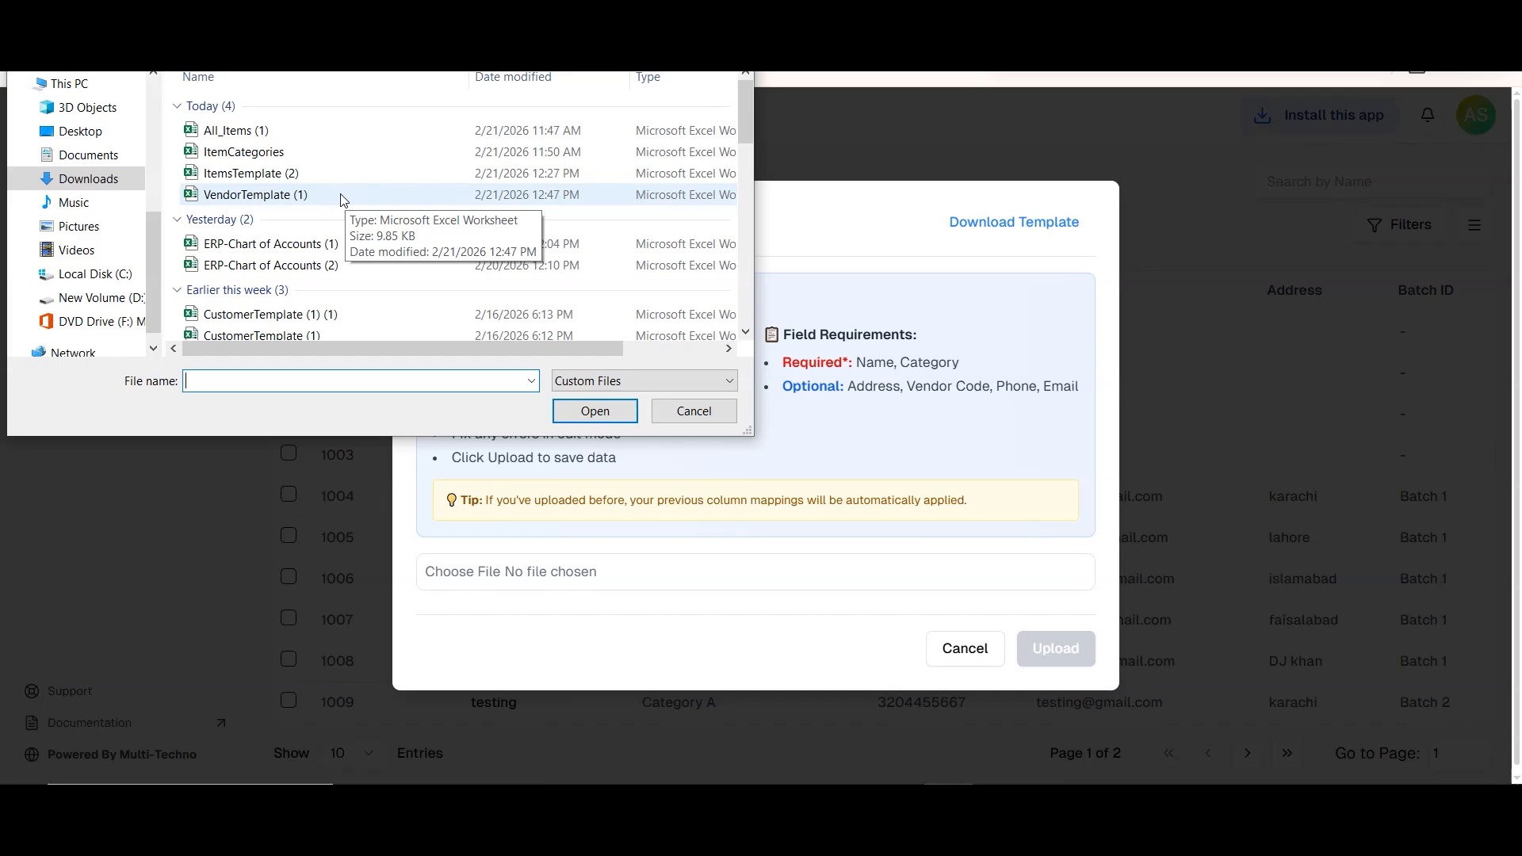
click(340, 194)
click(617, 414)
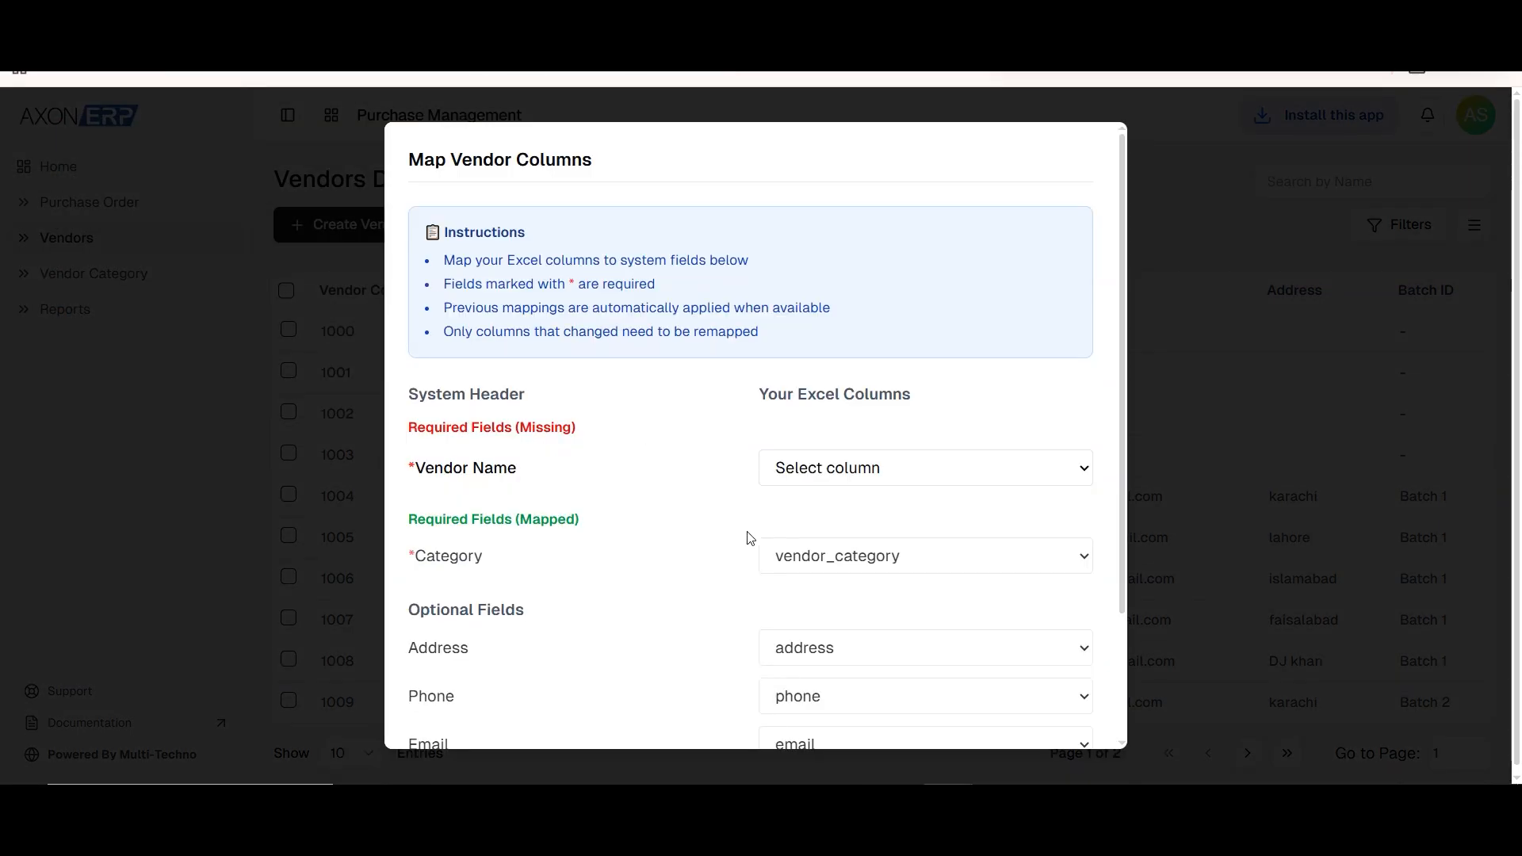
Compare the column mapping with the source spreadsheet and map the Vendor Name field to the purchaser column.
scroll(749, 536, down, 3)
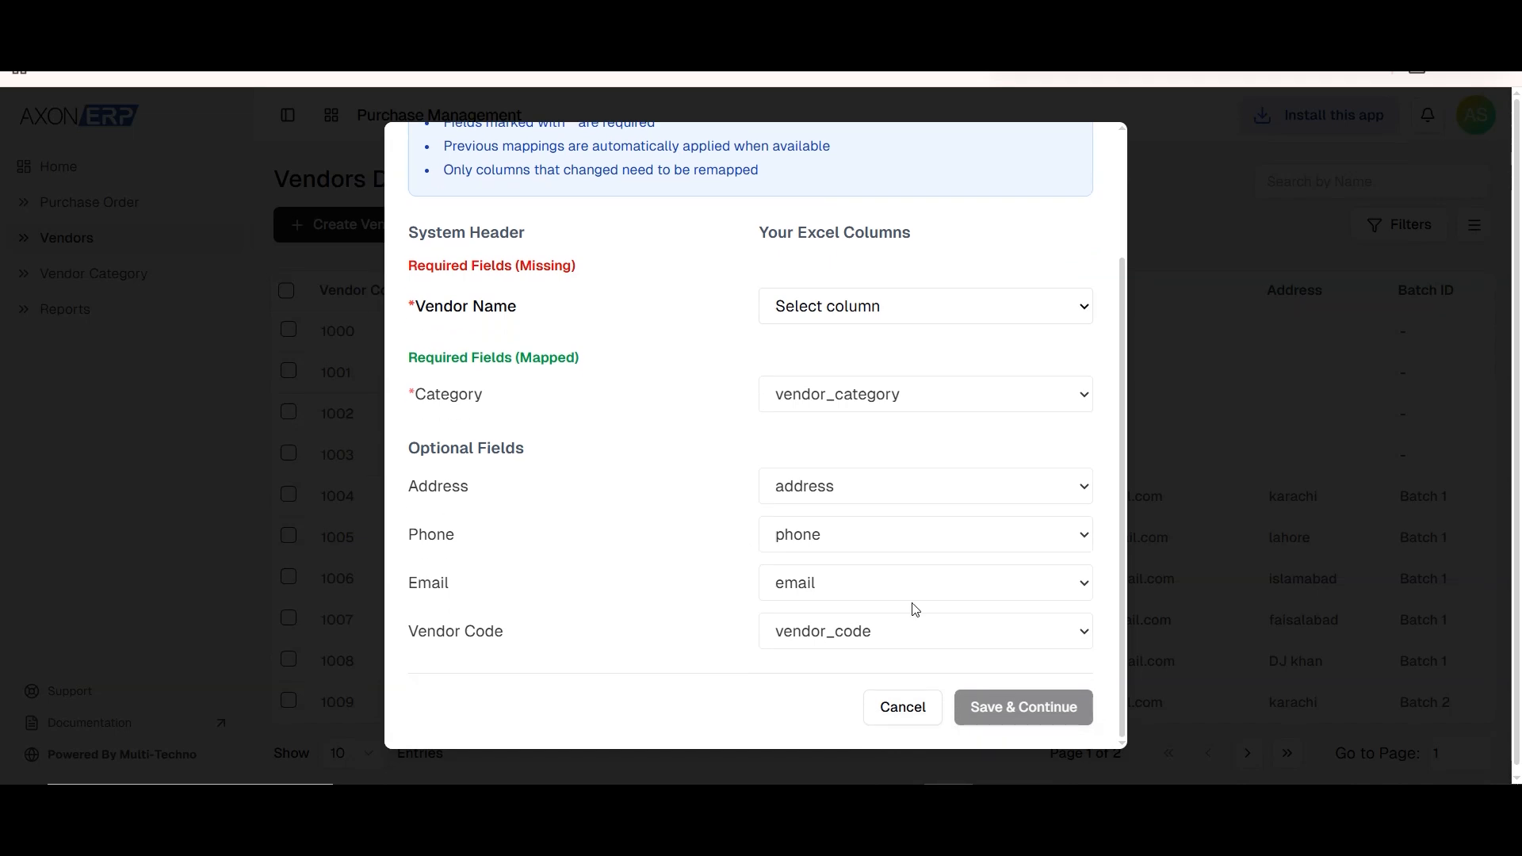
scroll(912, 608, up, 3)
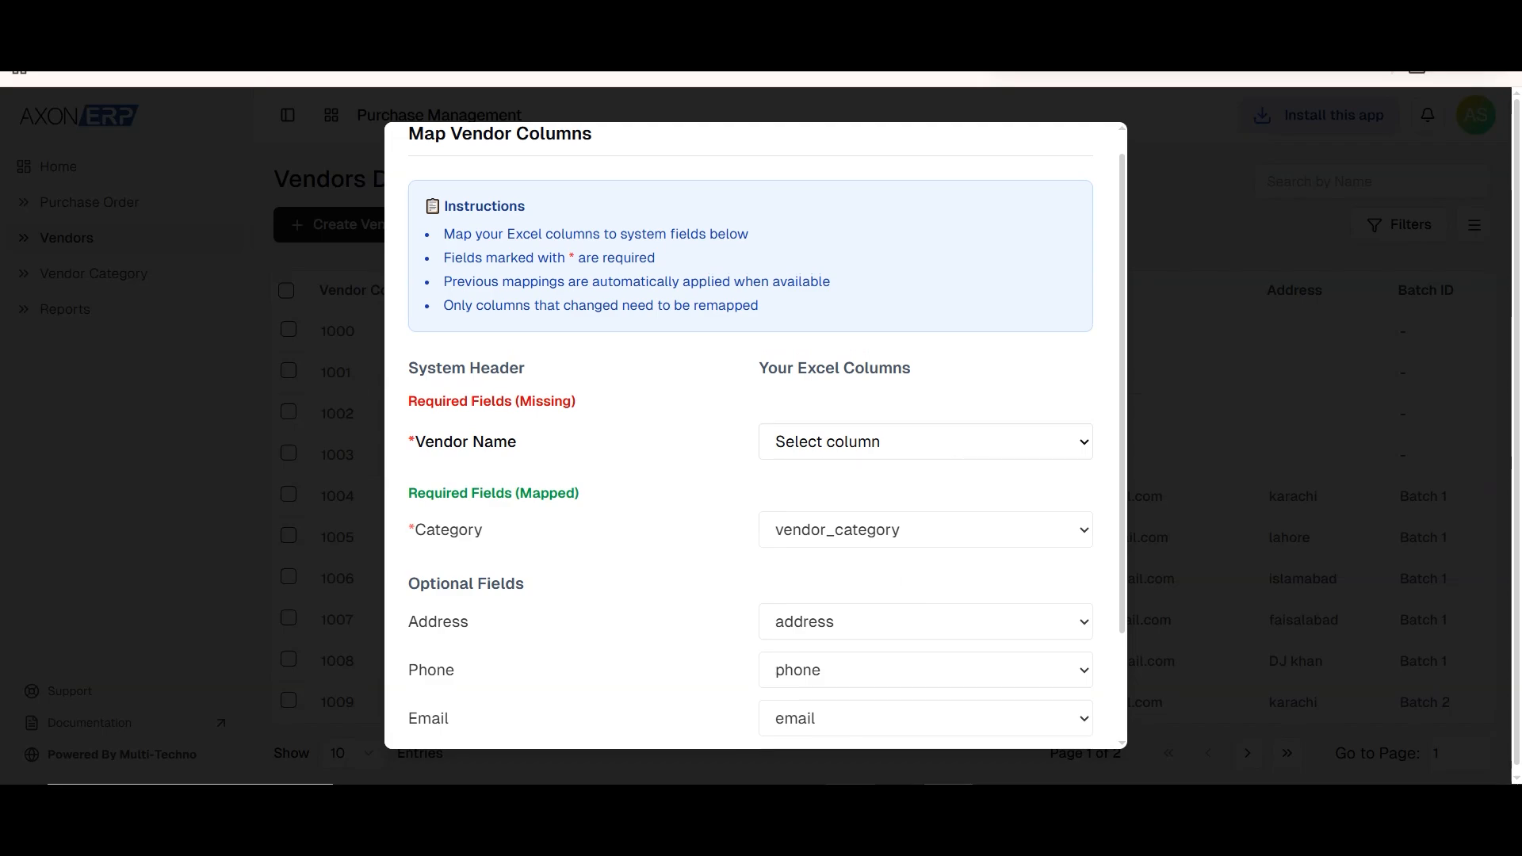
click(948, 802)
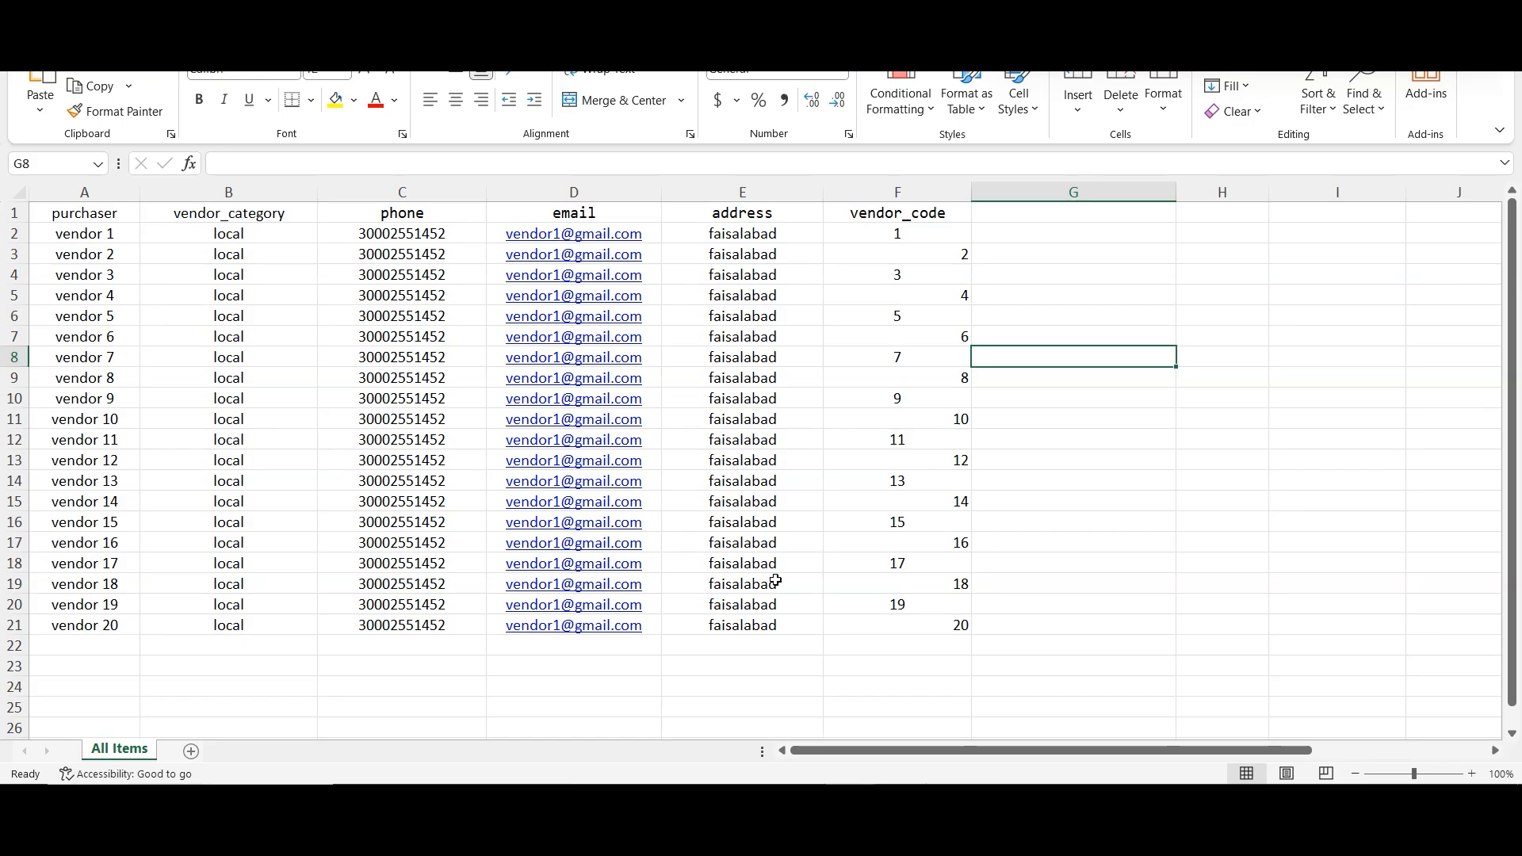
click(948, 803)
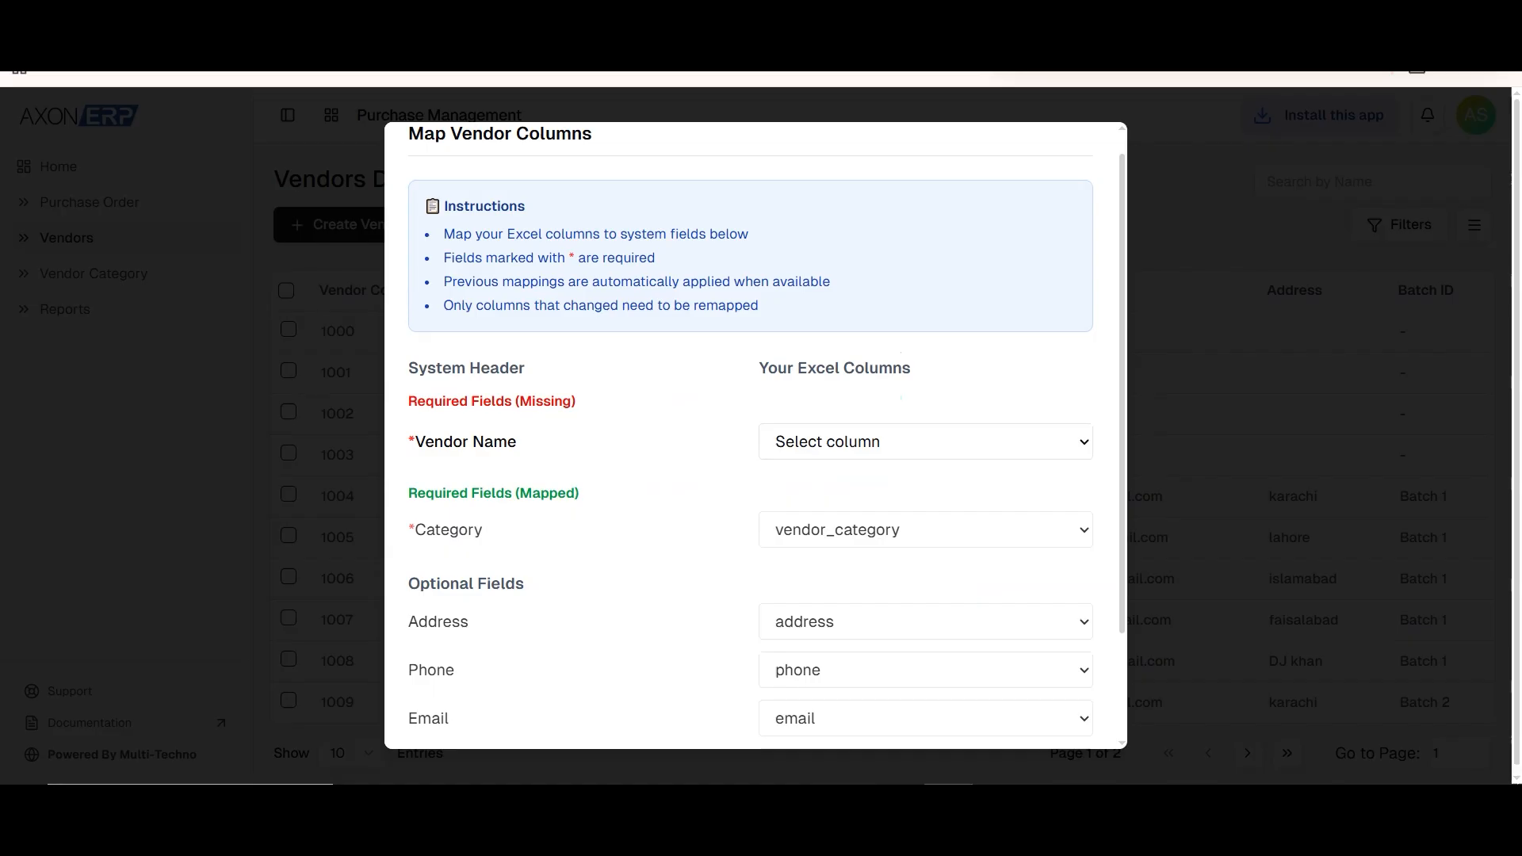
click(875, 452)
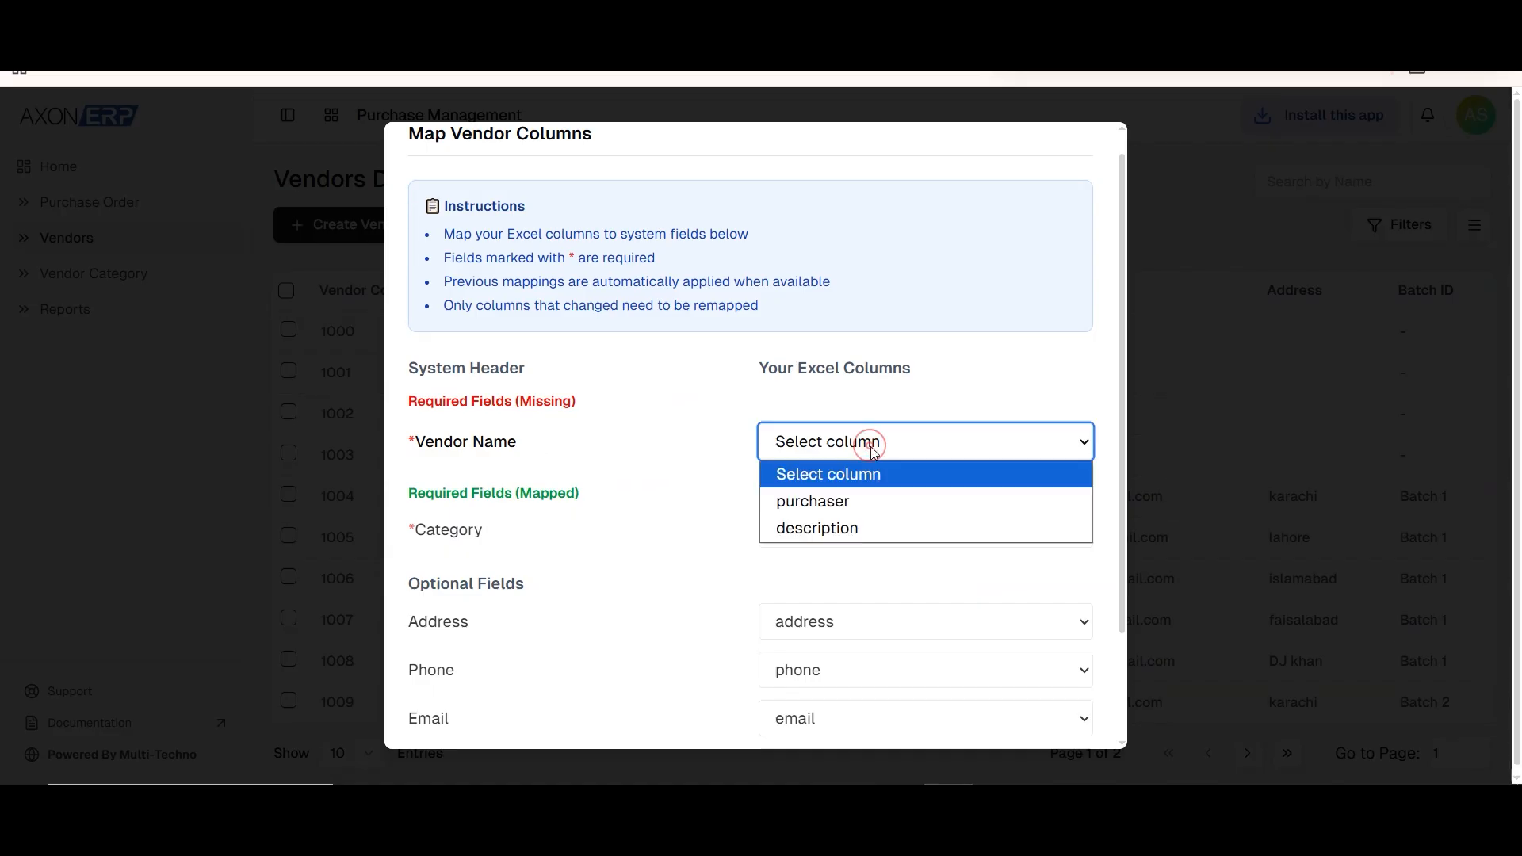
click(841, 506)
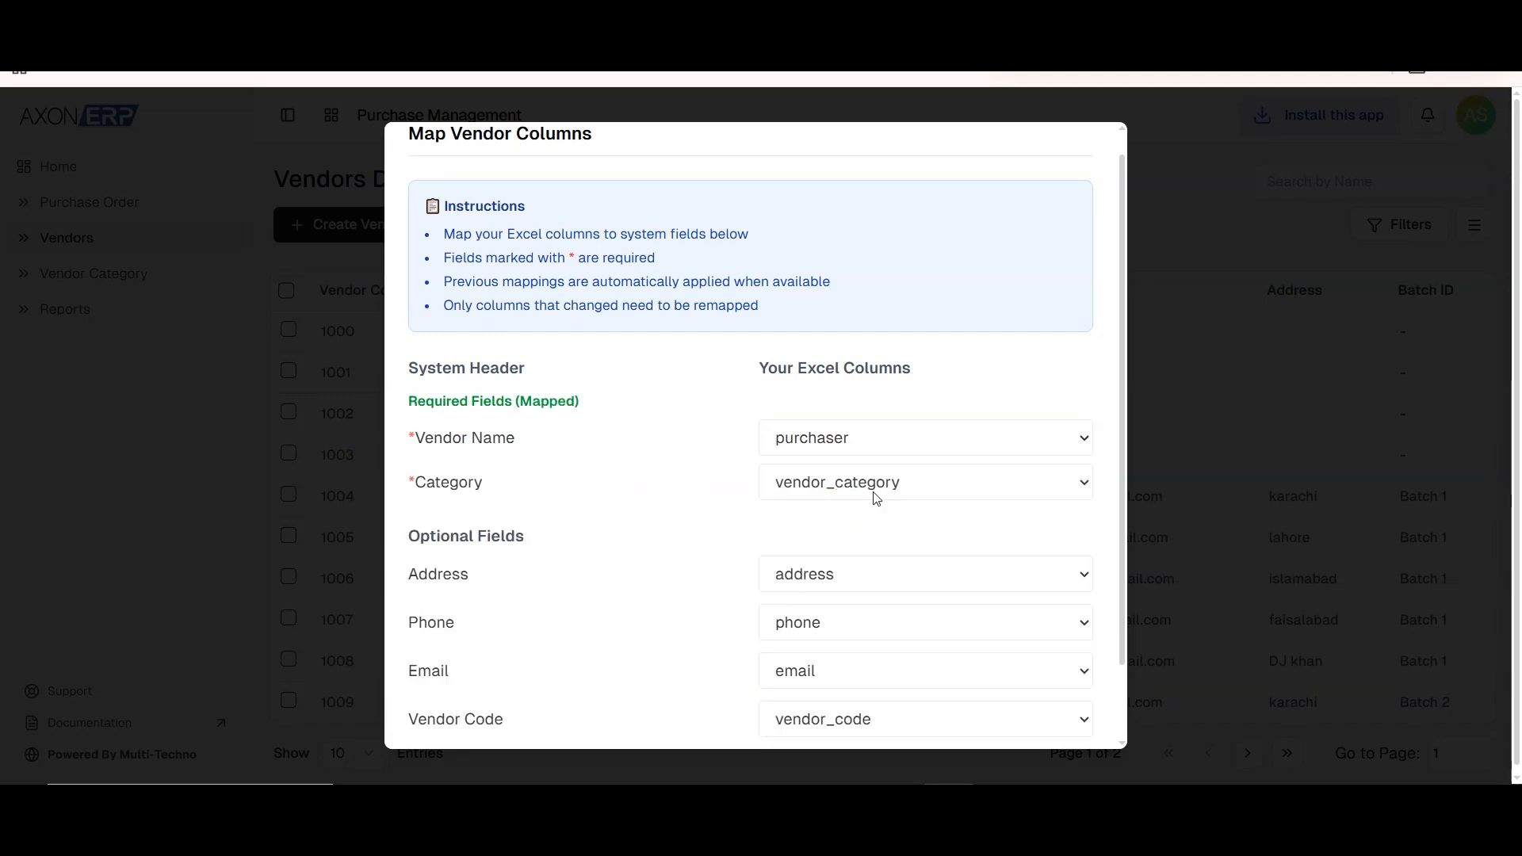
Keep Category mapped to vendor_category and save the column mapping to continue to the data preview.
click(872, 489)
click(869, 542)
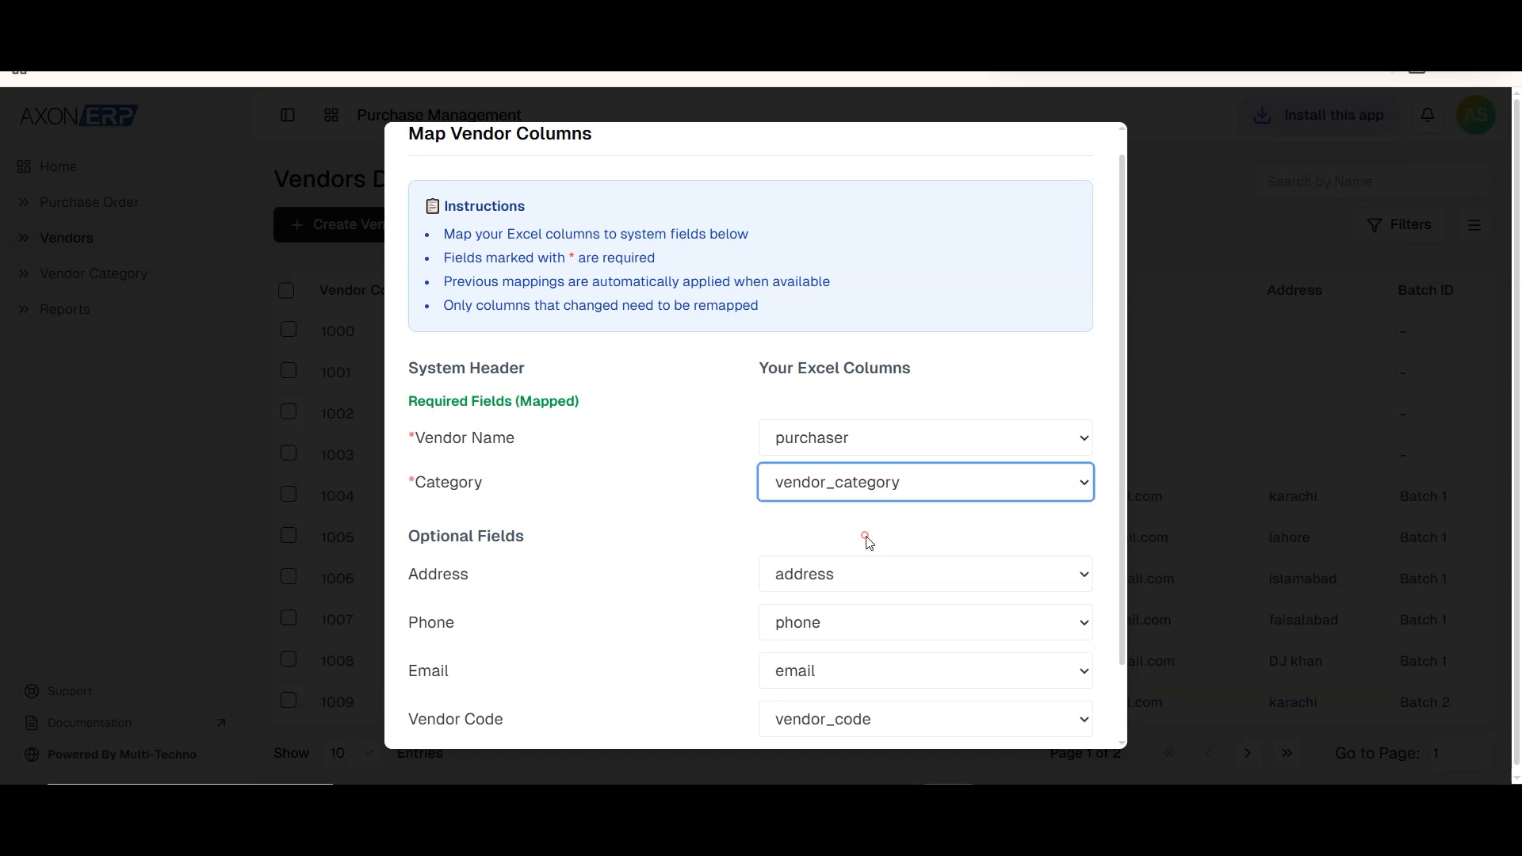
scroll(751, 532, down, 1)
click(998, 704)
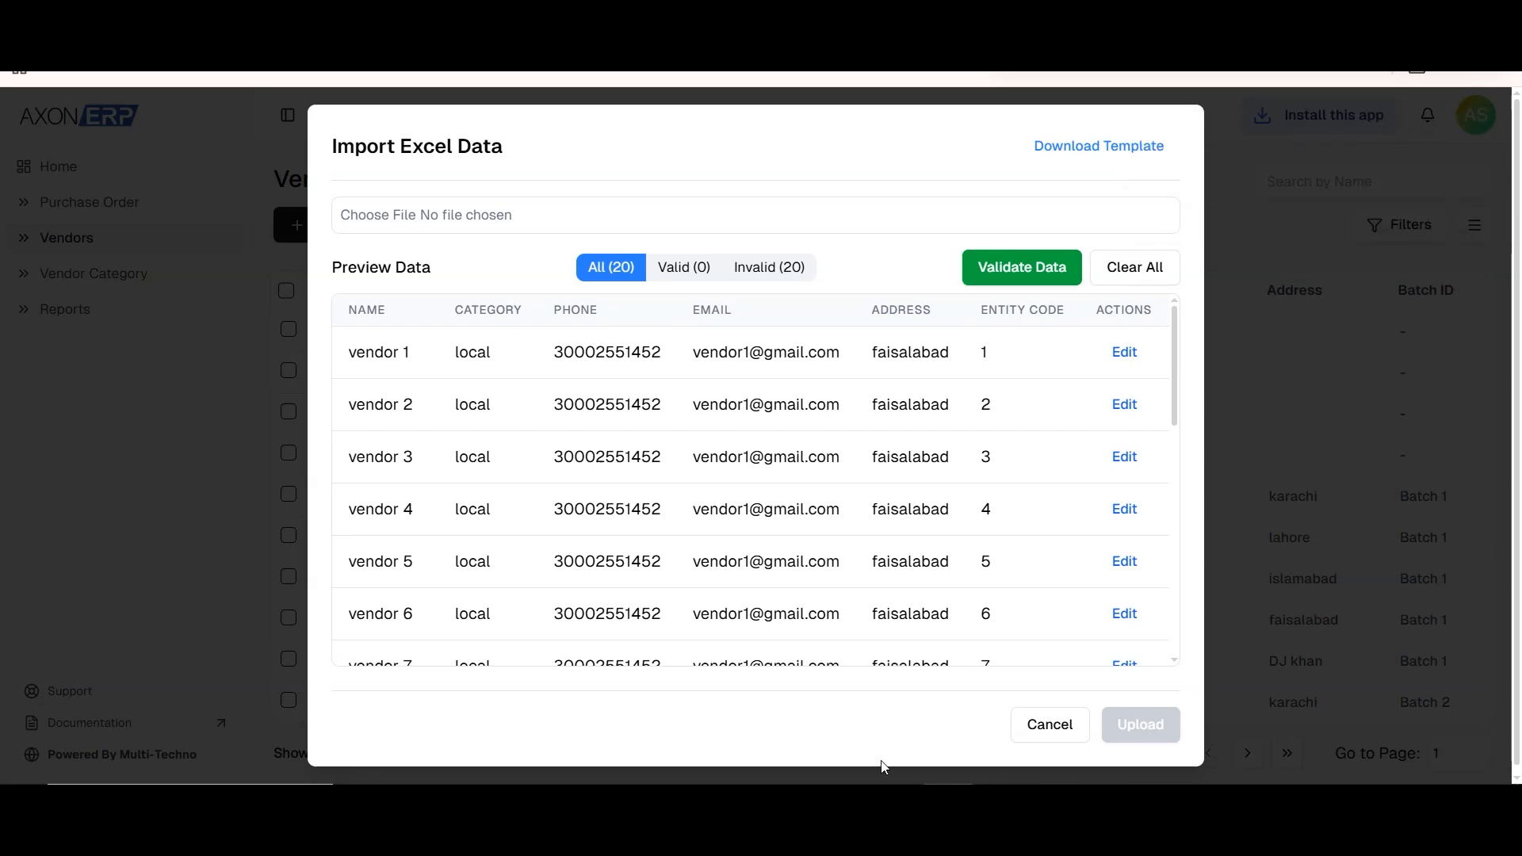
Check the first vendor's vendor_category value in the spreadsheet and validate the previewed import data.
click(852, 753)
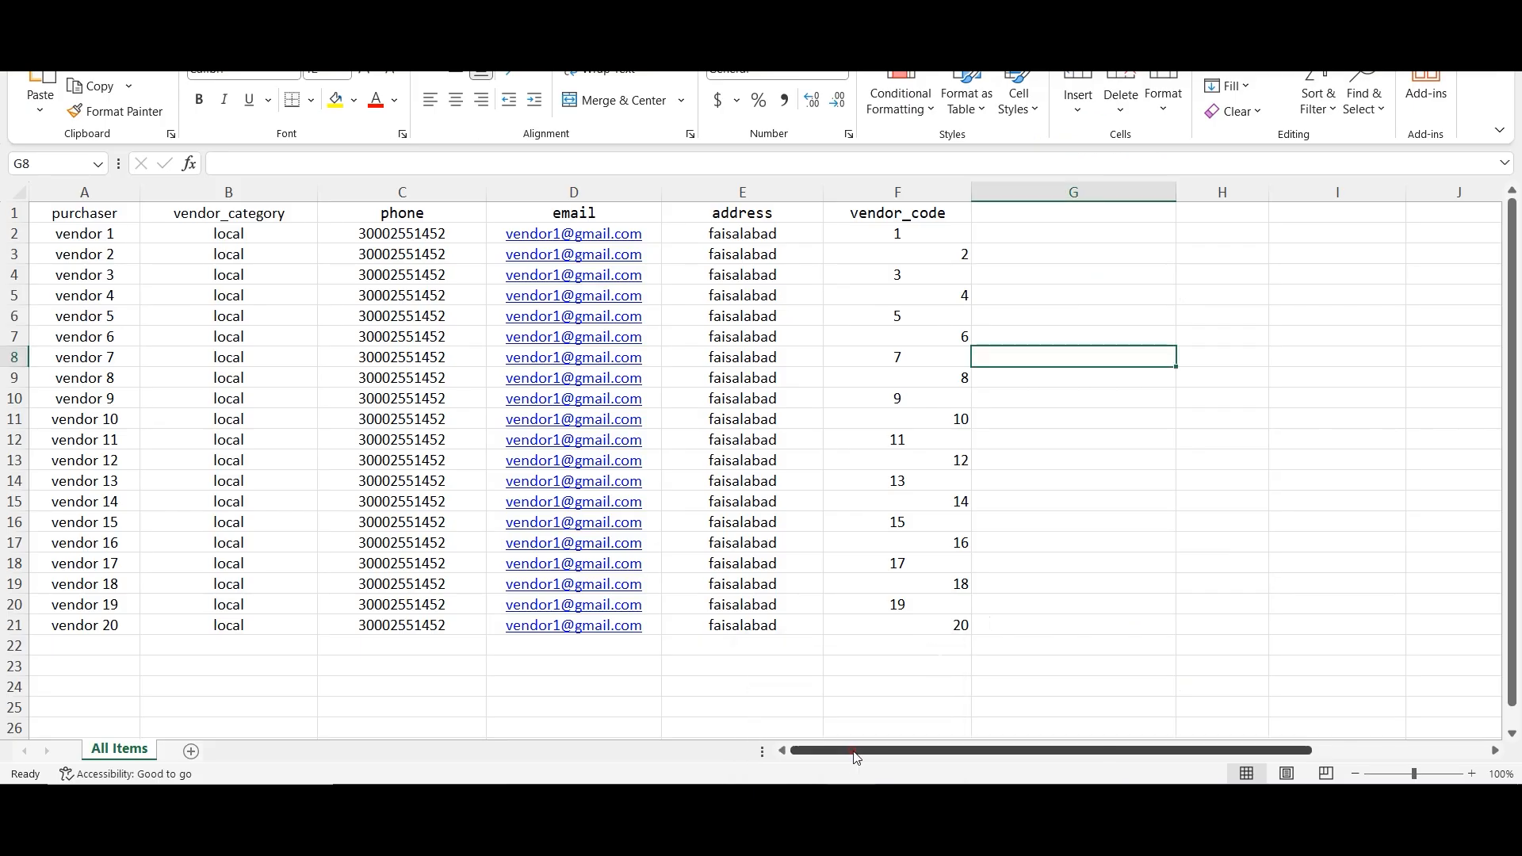
click(239, 238)
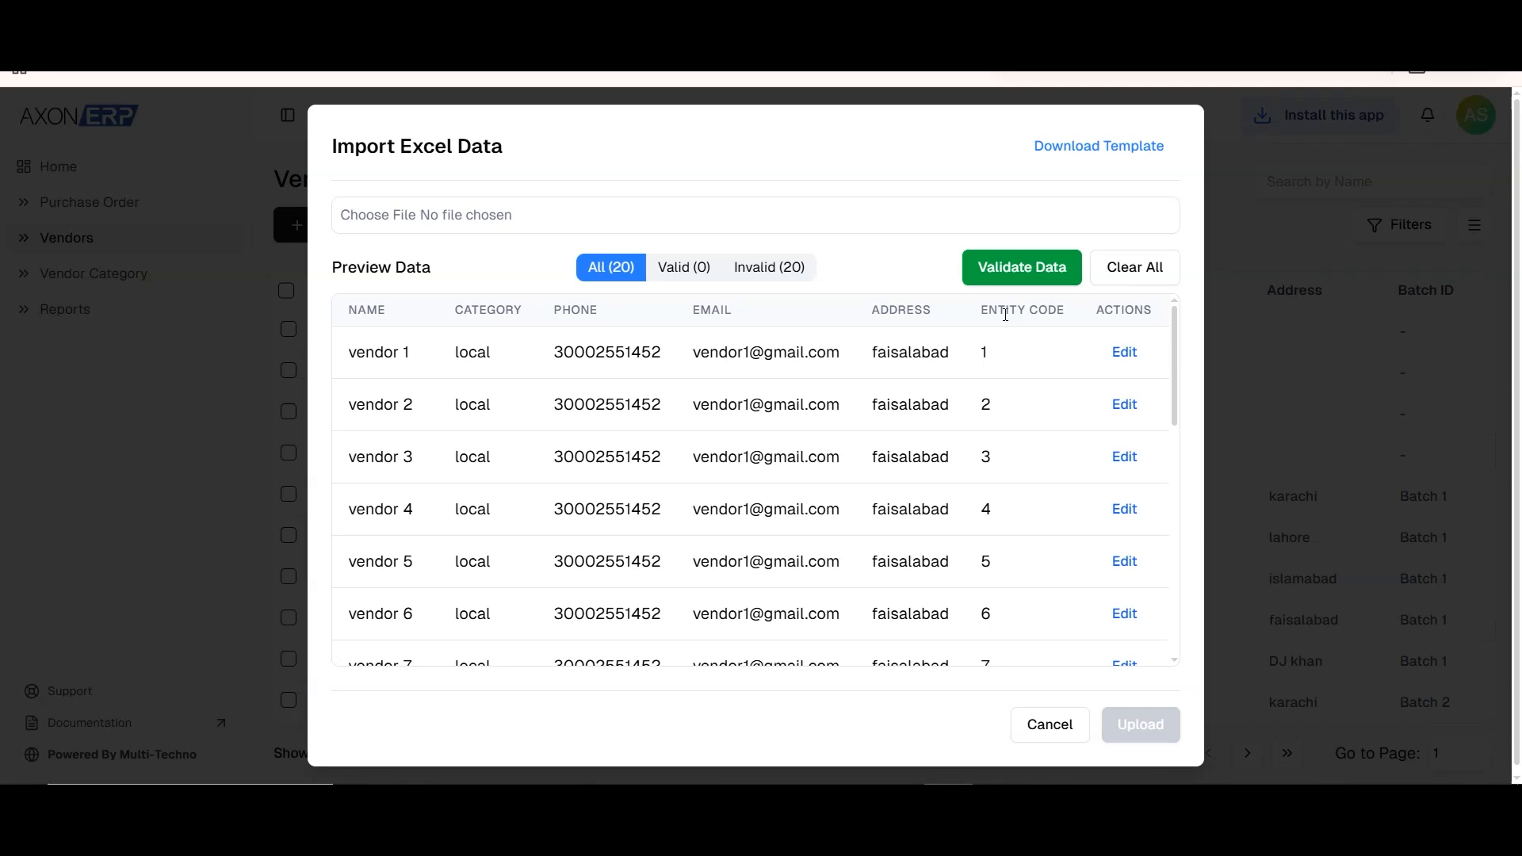
click(1020, 273)
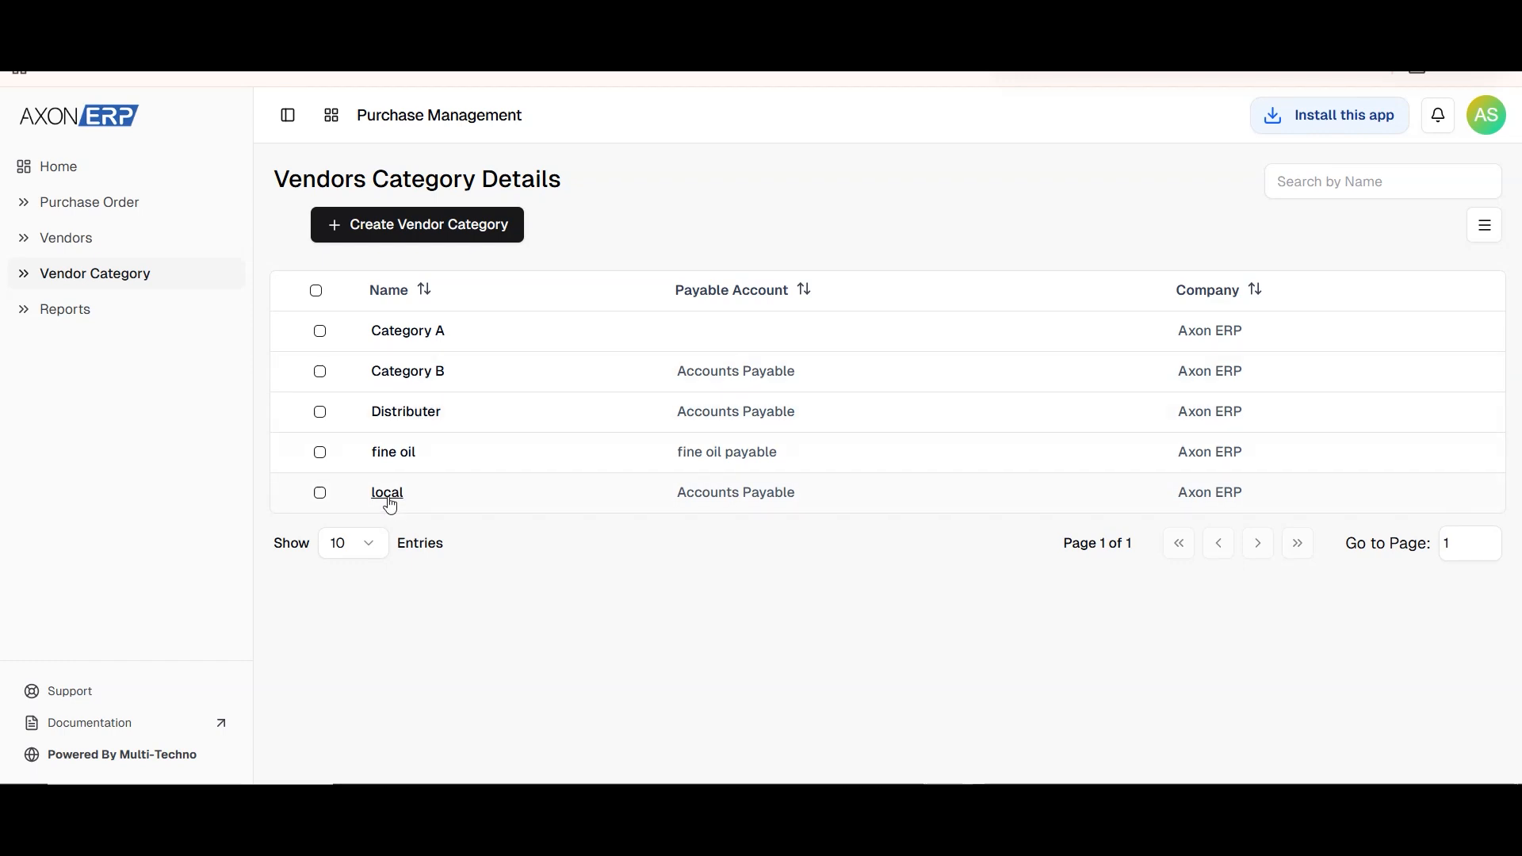
Inspect the local vendor category's name and payable account without changing them, and validate the import data again.
click(387, 494)
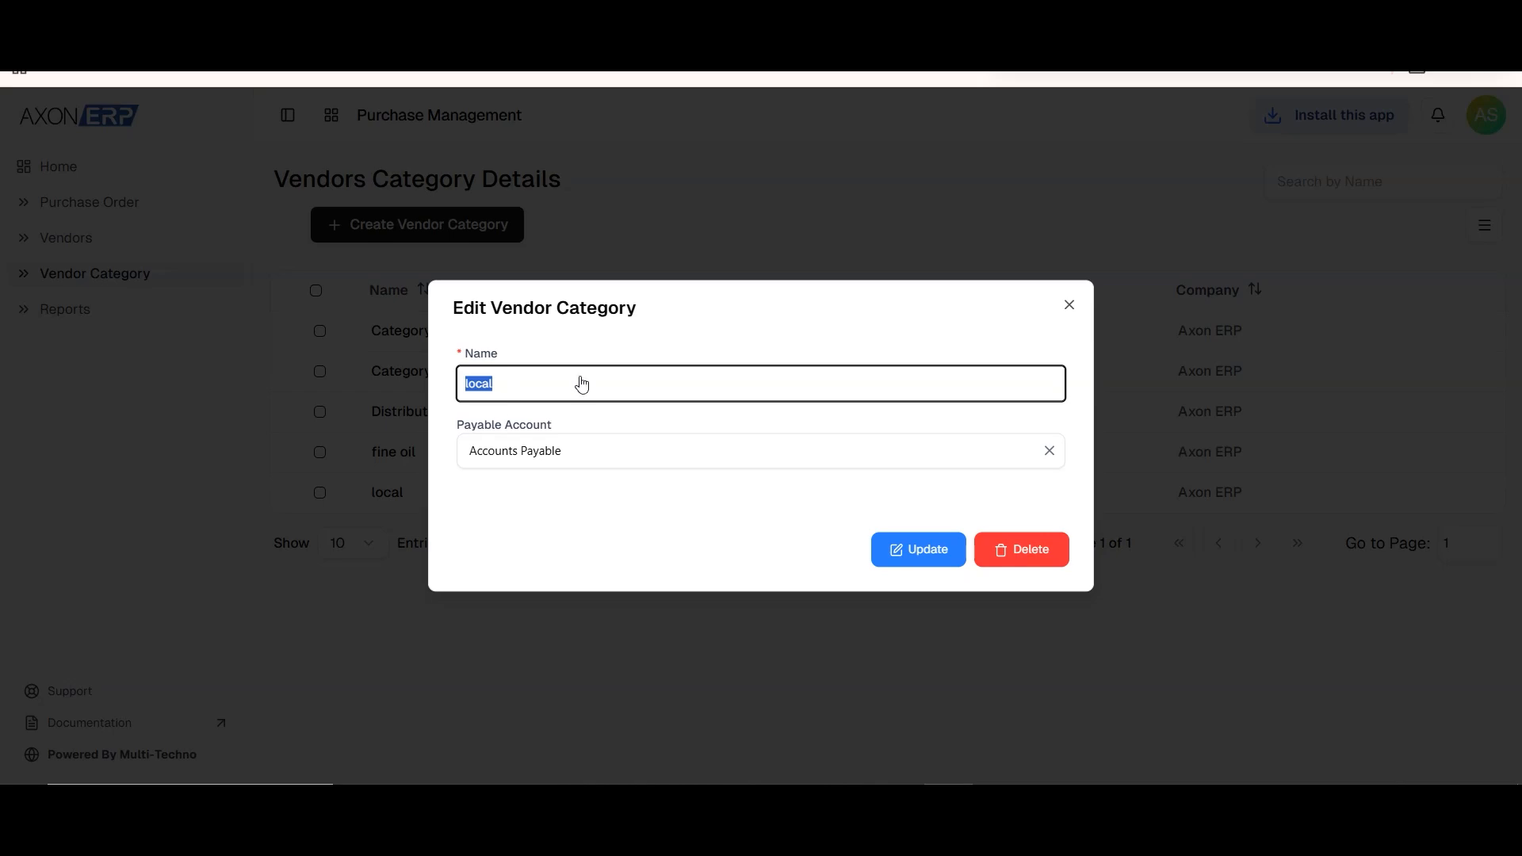
click(1070, 306)
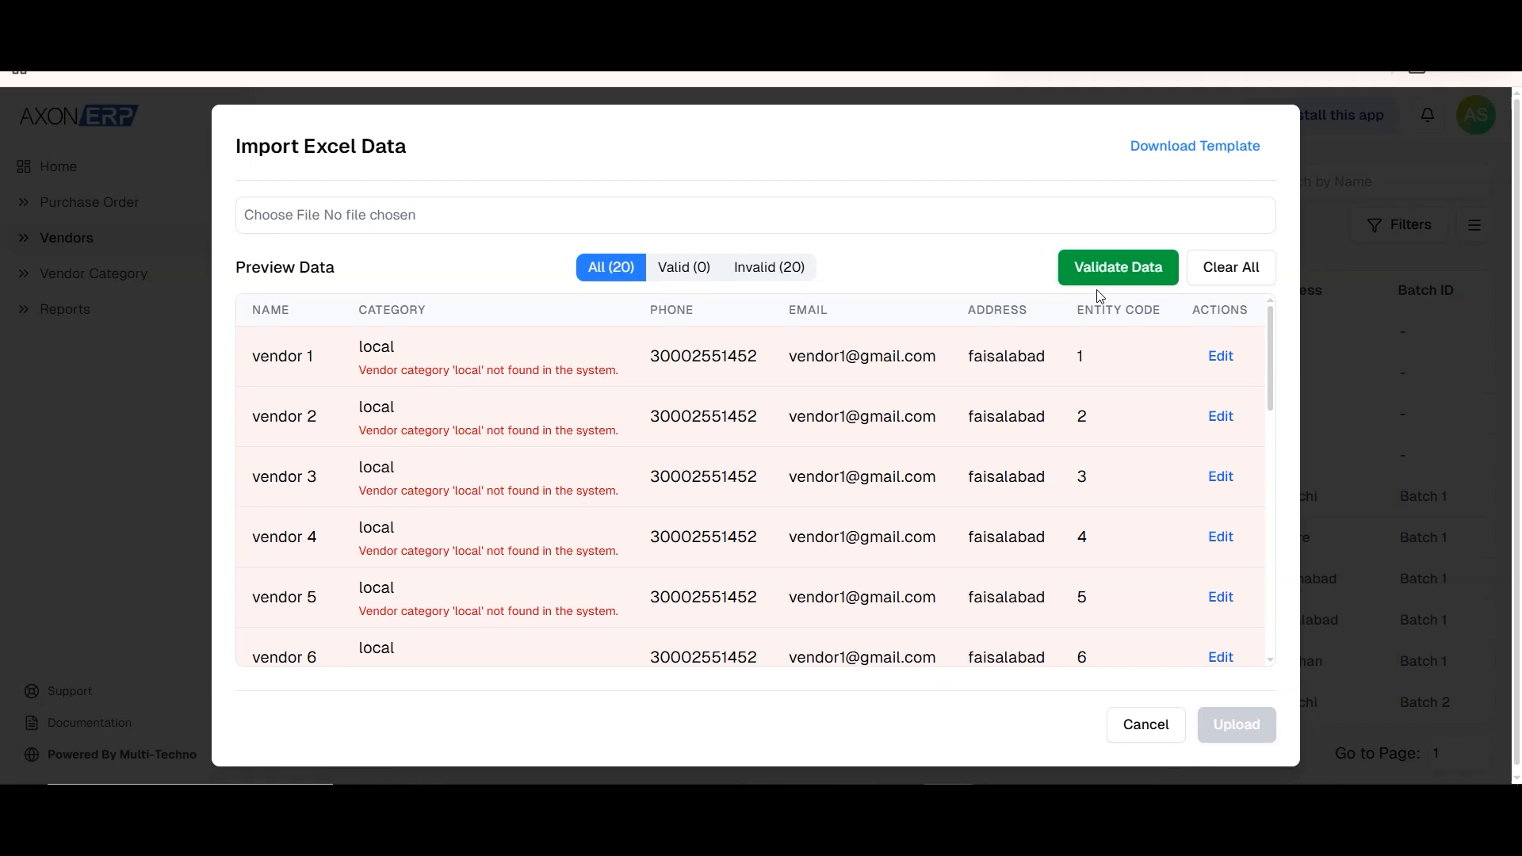
click(1113, 265)
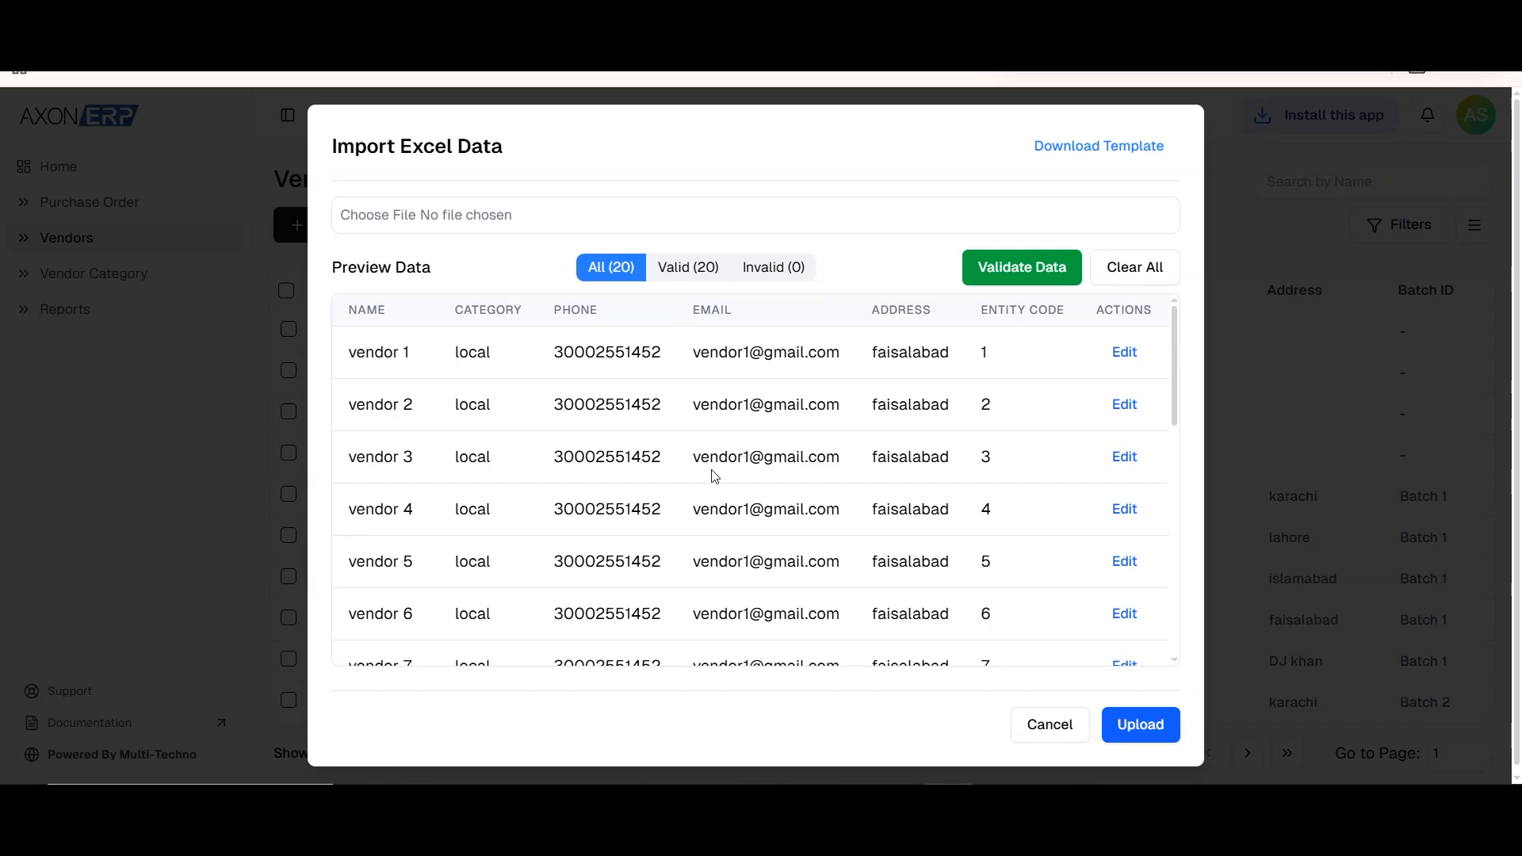
Review all validated vendor rows in the preview and upload them.
scroll(714, 476, down, 10)
scroll(715, 484, up, 10)
click(1126, 722)
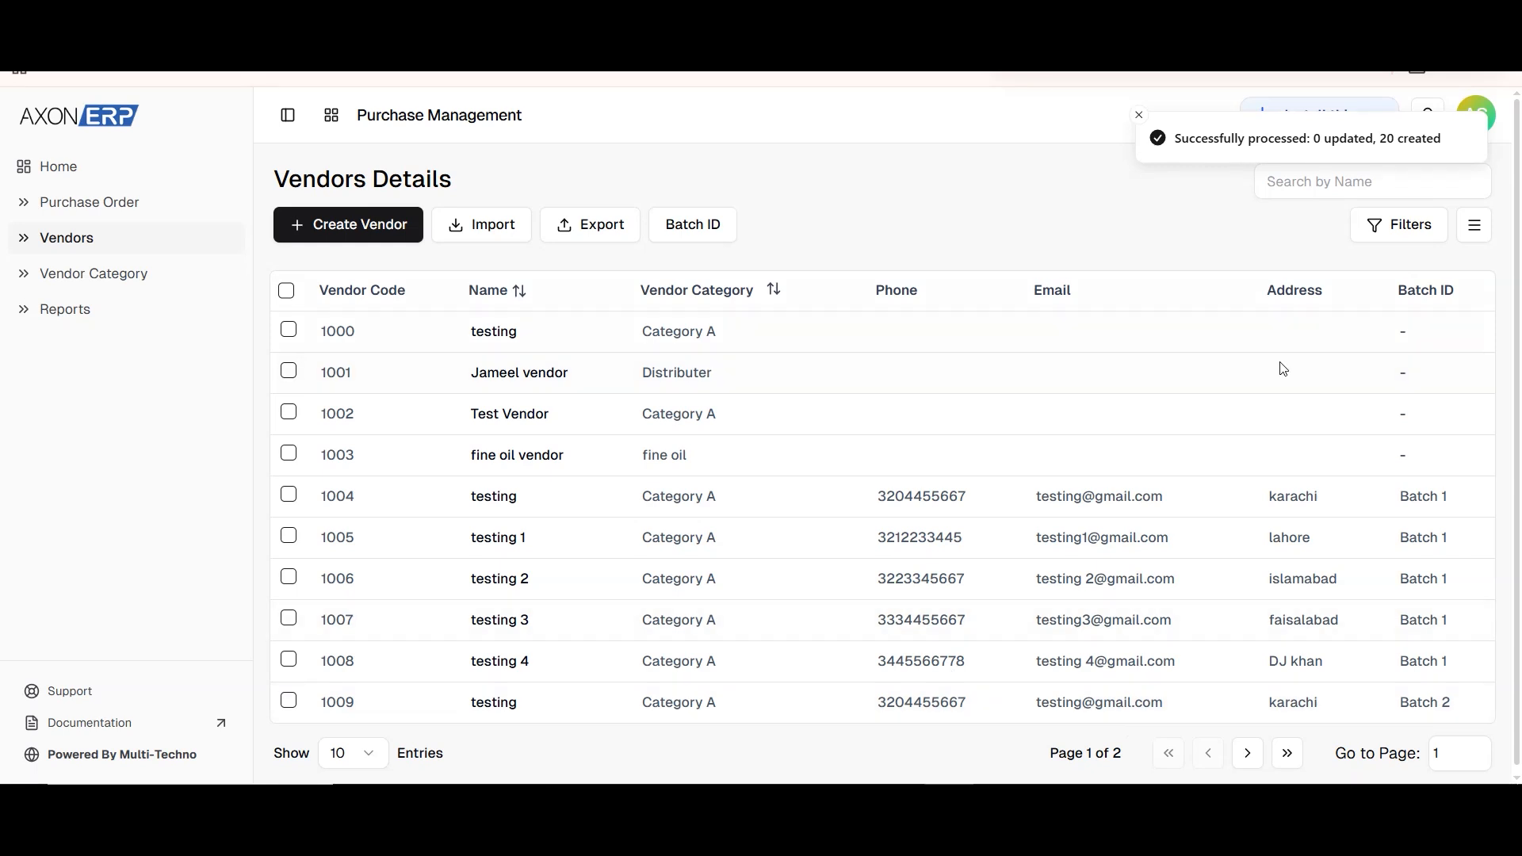
Review the uploaded vendors in the refreshed list and inspect vendor 1's category options without changing the record.
click(1247, 754)
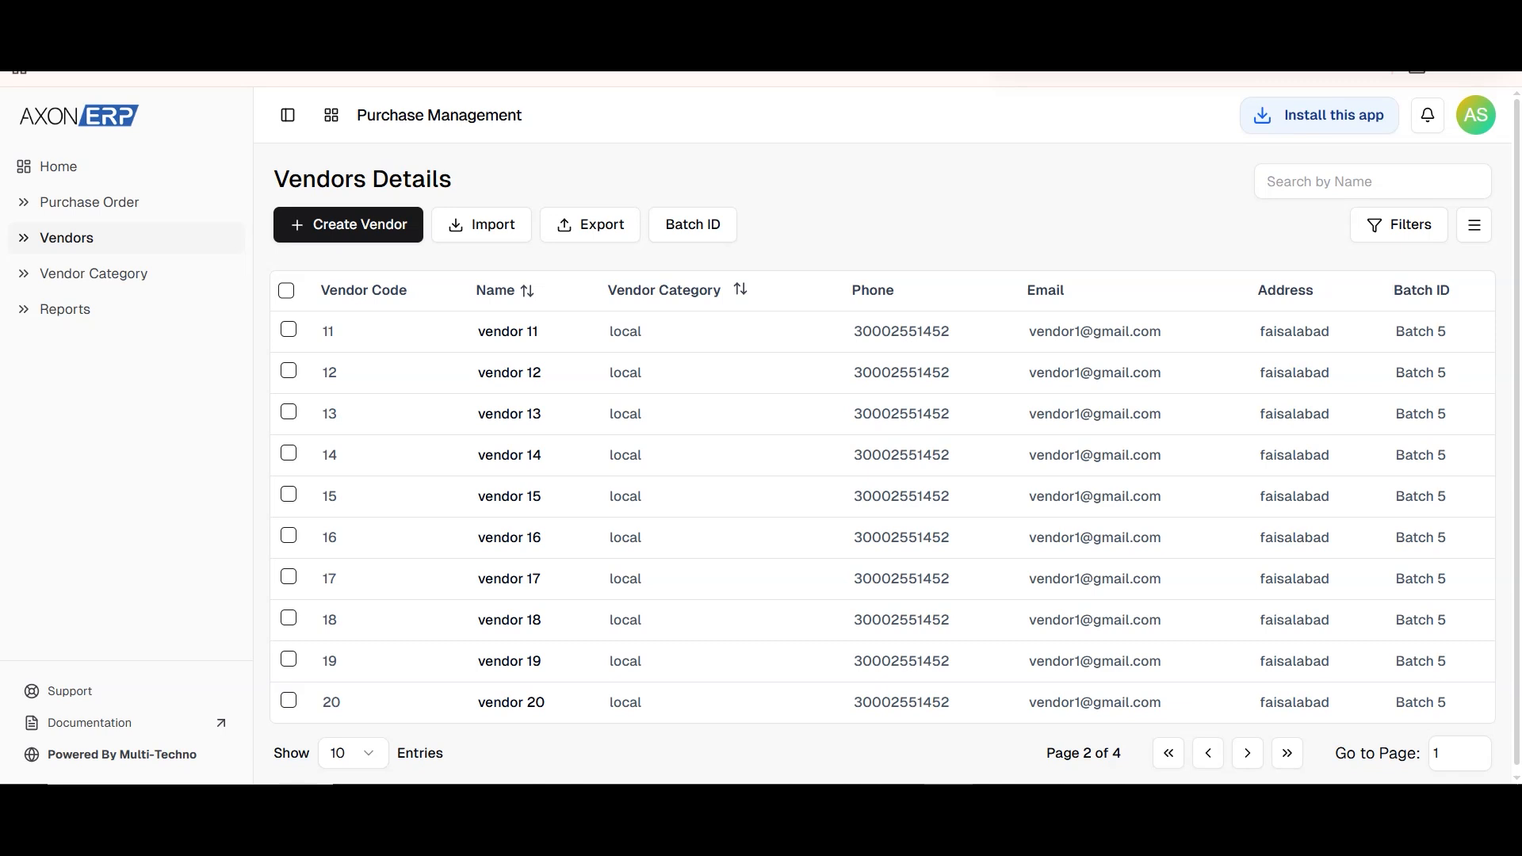
key(F5)
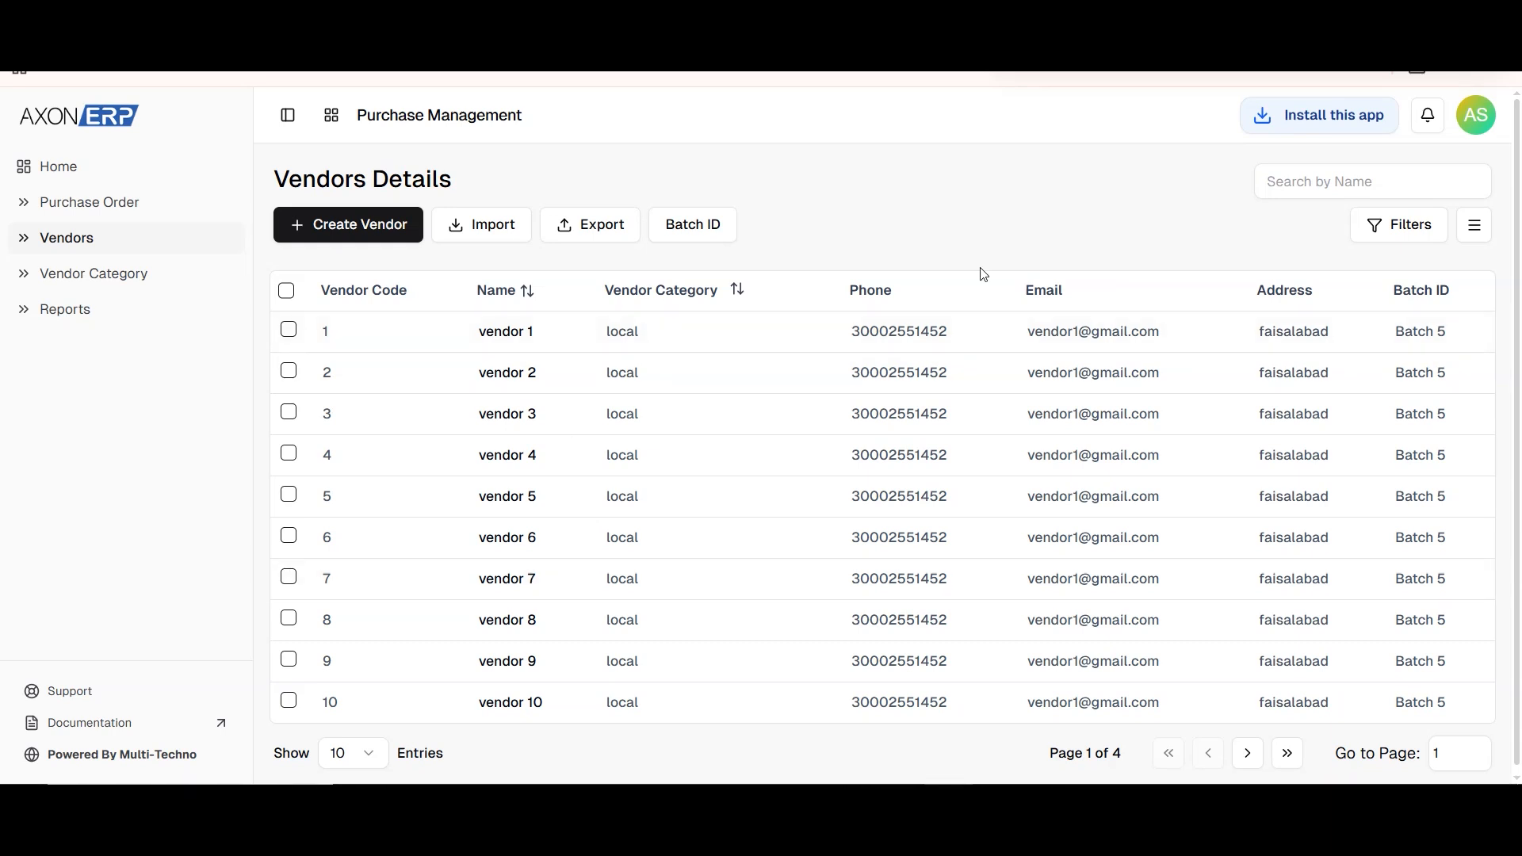
click(523, 333)
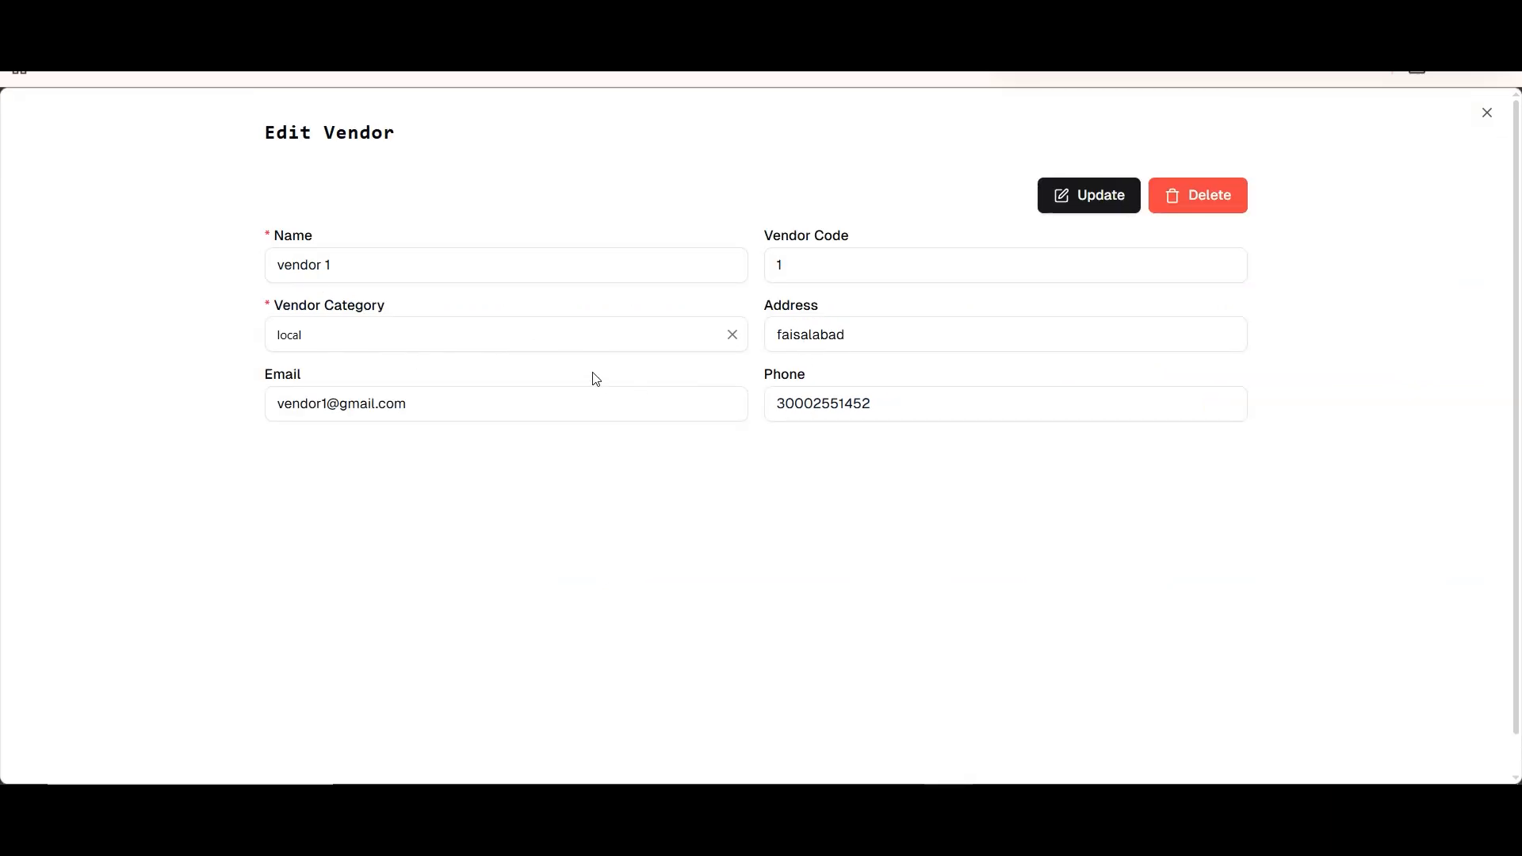
click(497, 353)
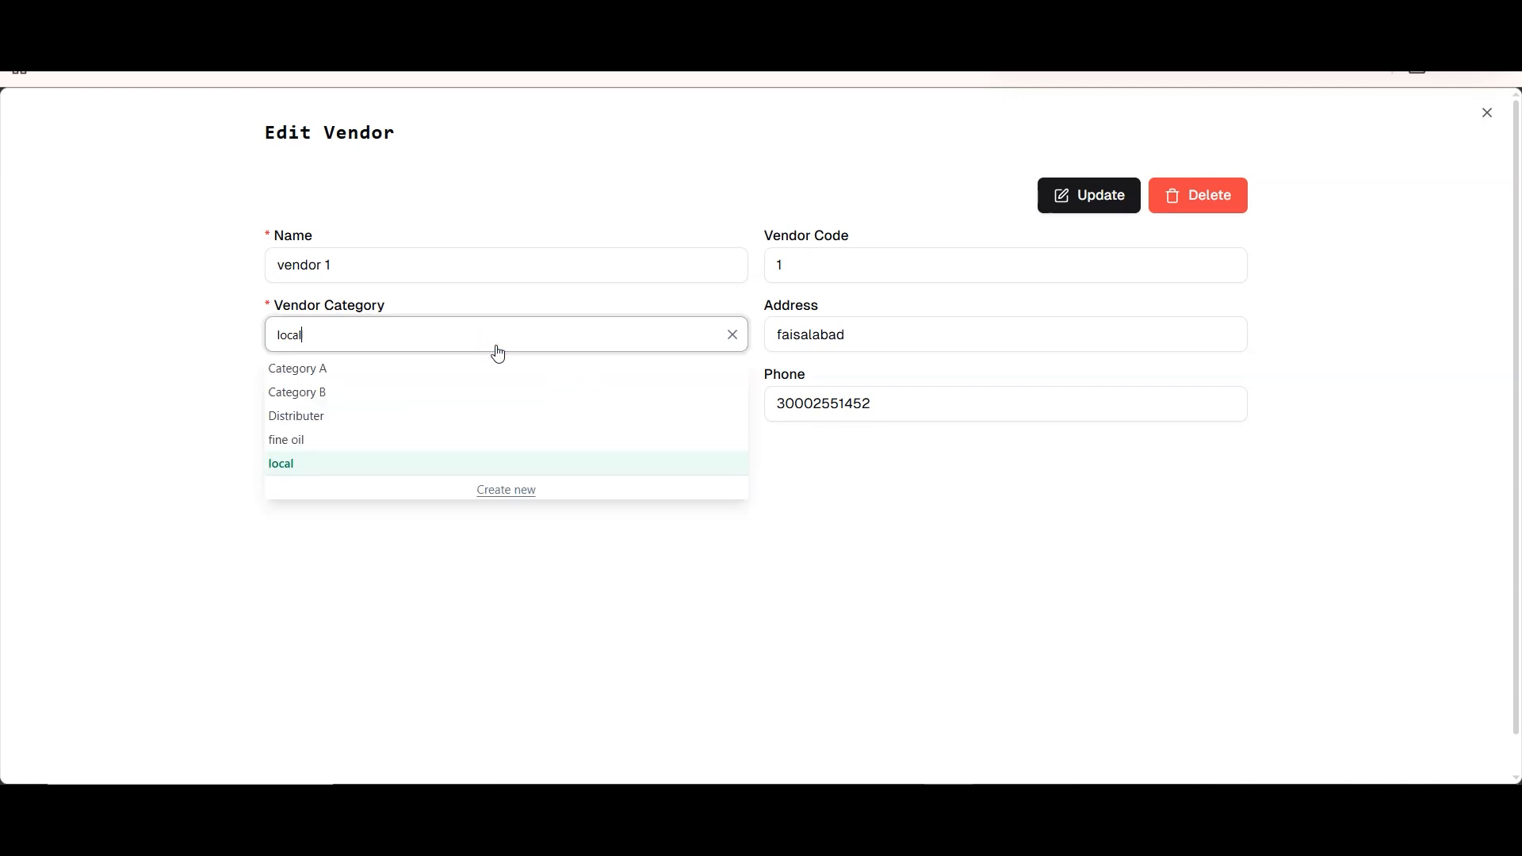
click(368, 549)
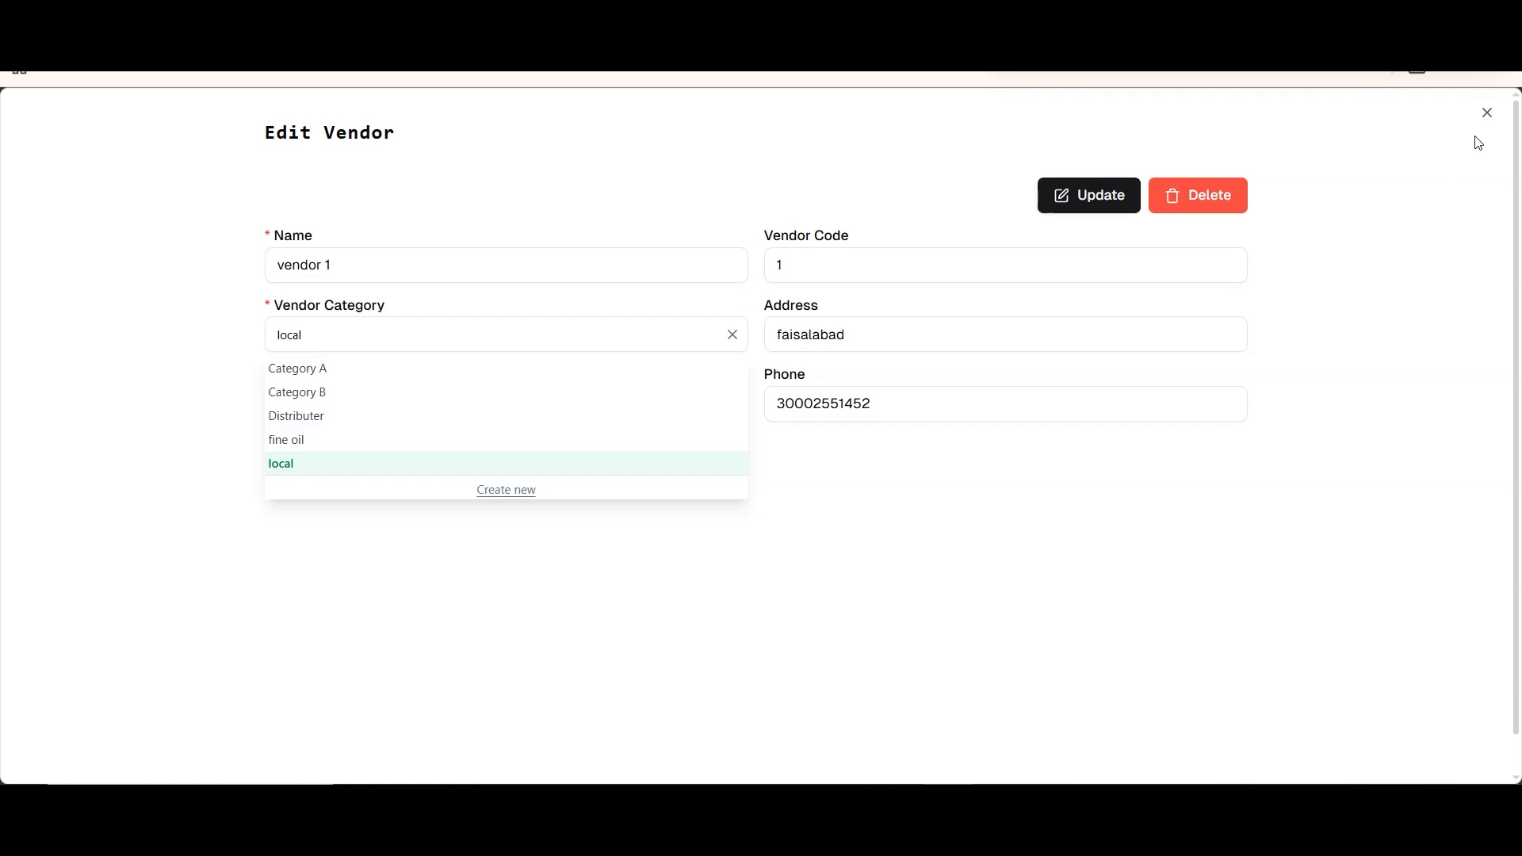
click(1488, 115)
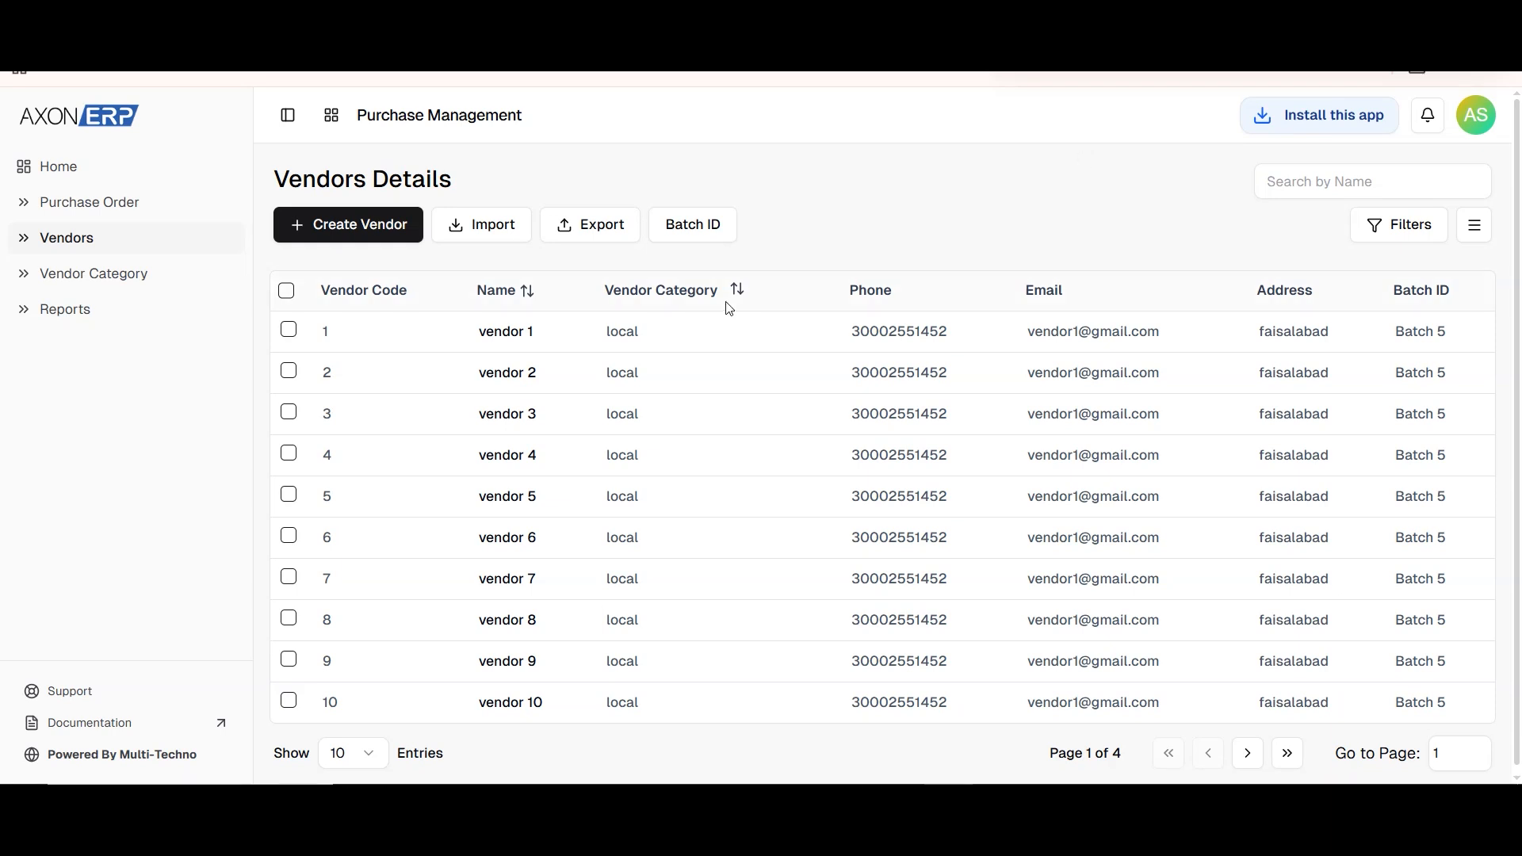
Look over the vendor batches available for deletion and check the source spreadsheet again.
click(701, 233)
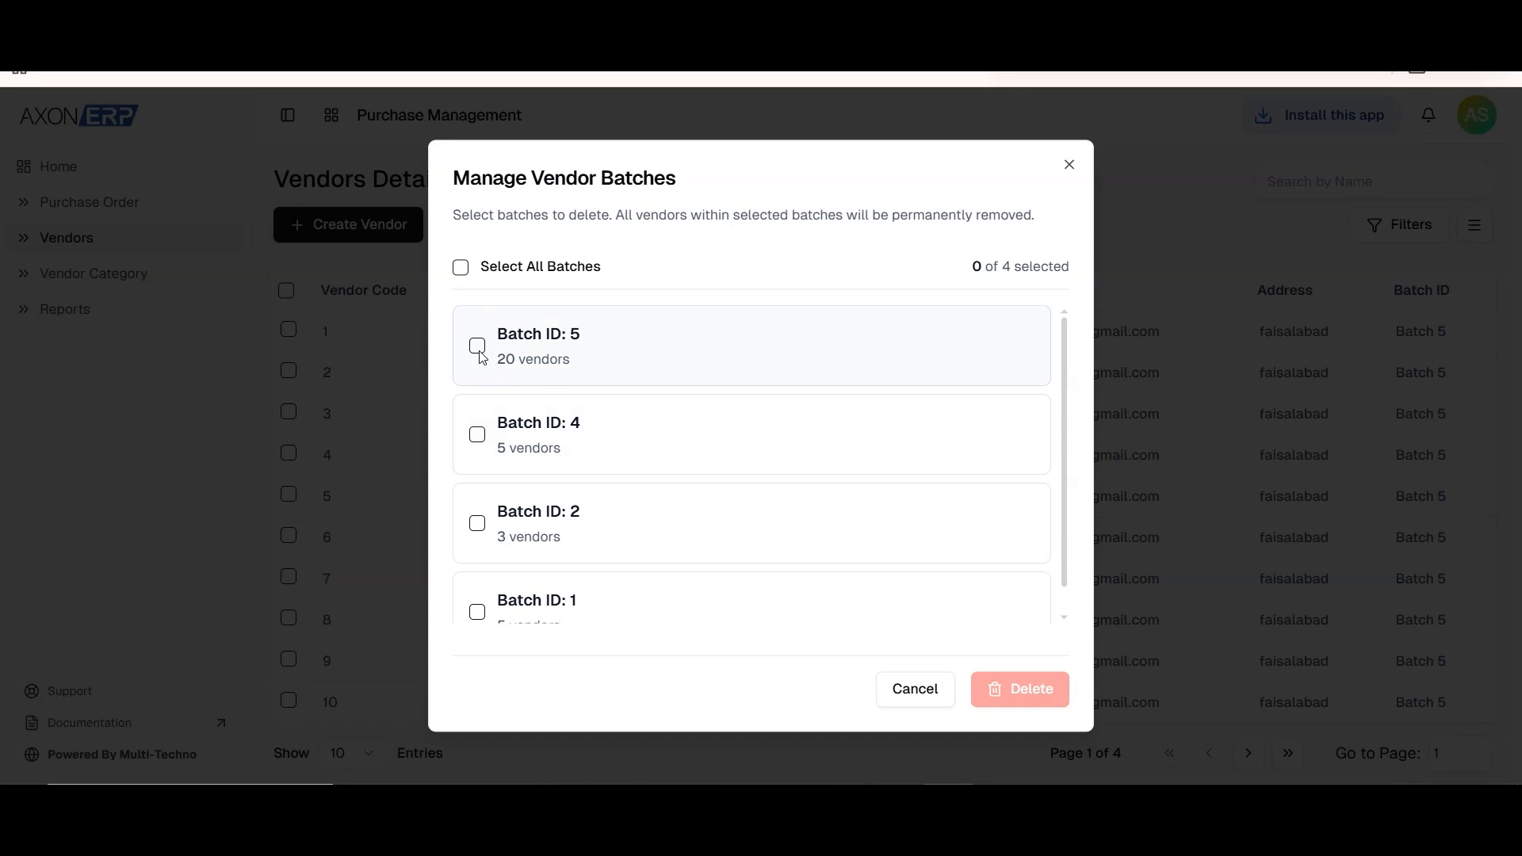
click(1069, 164)
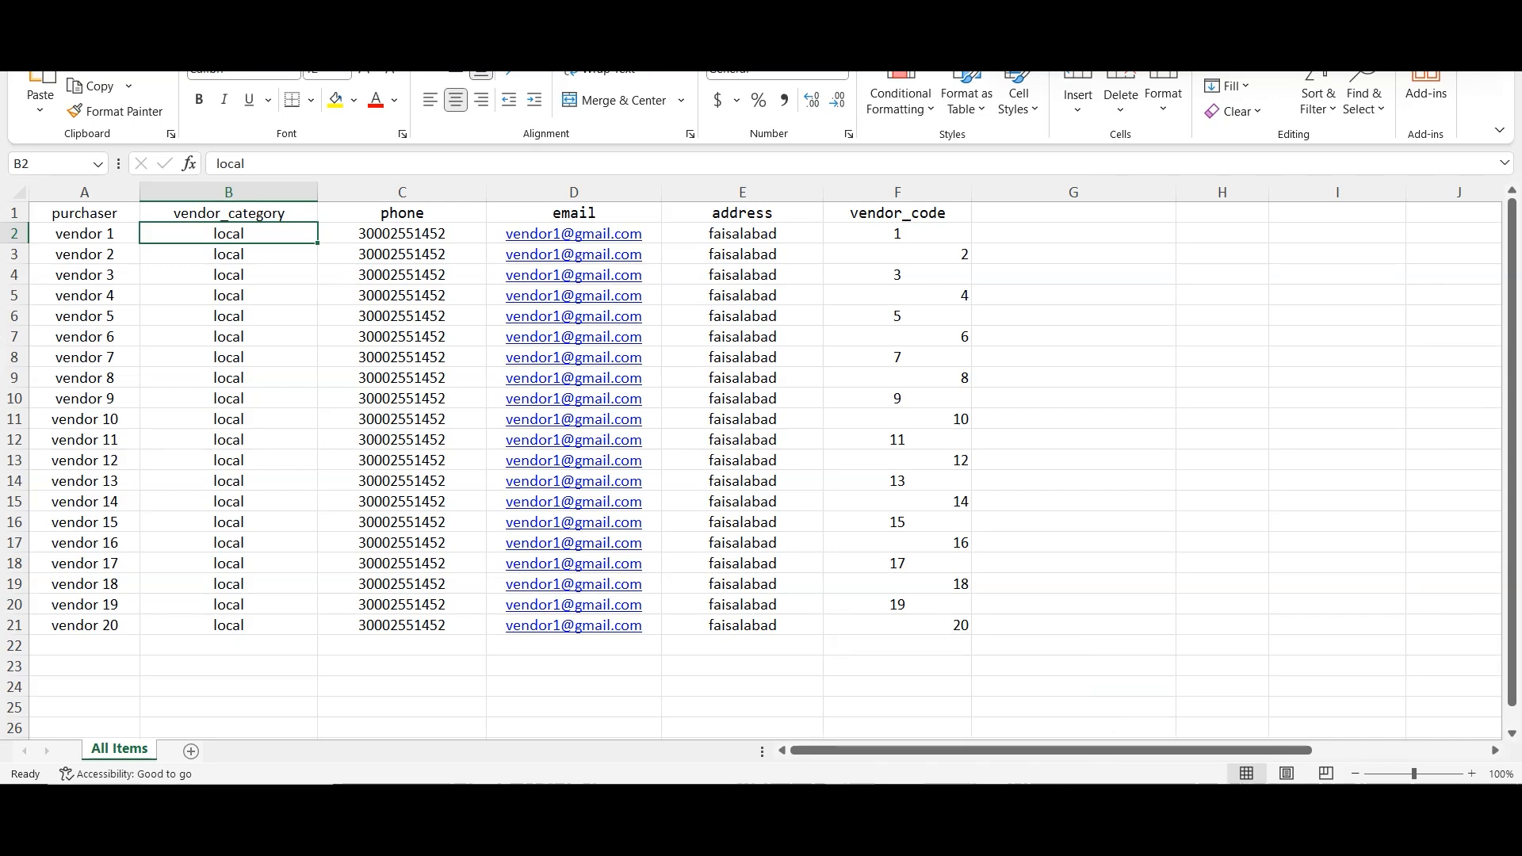
click(912, 821)
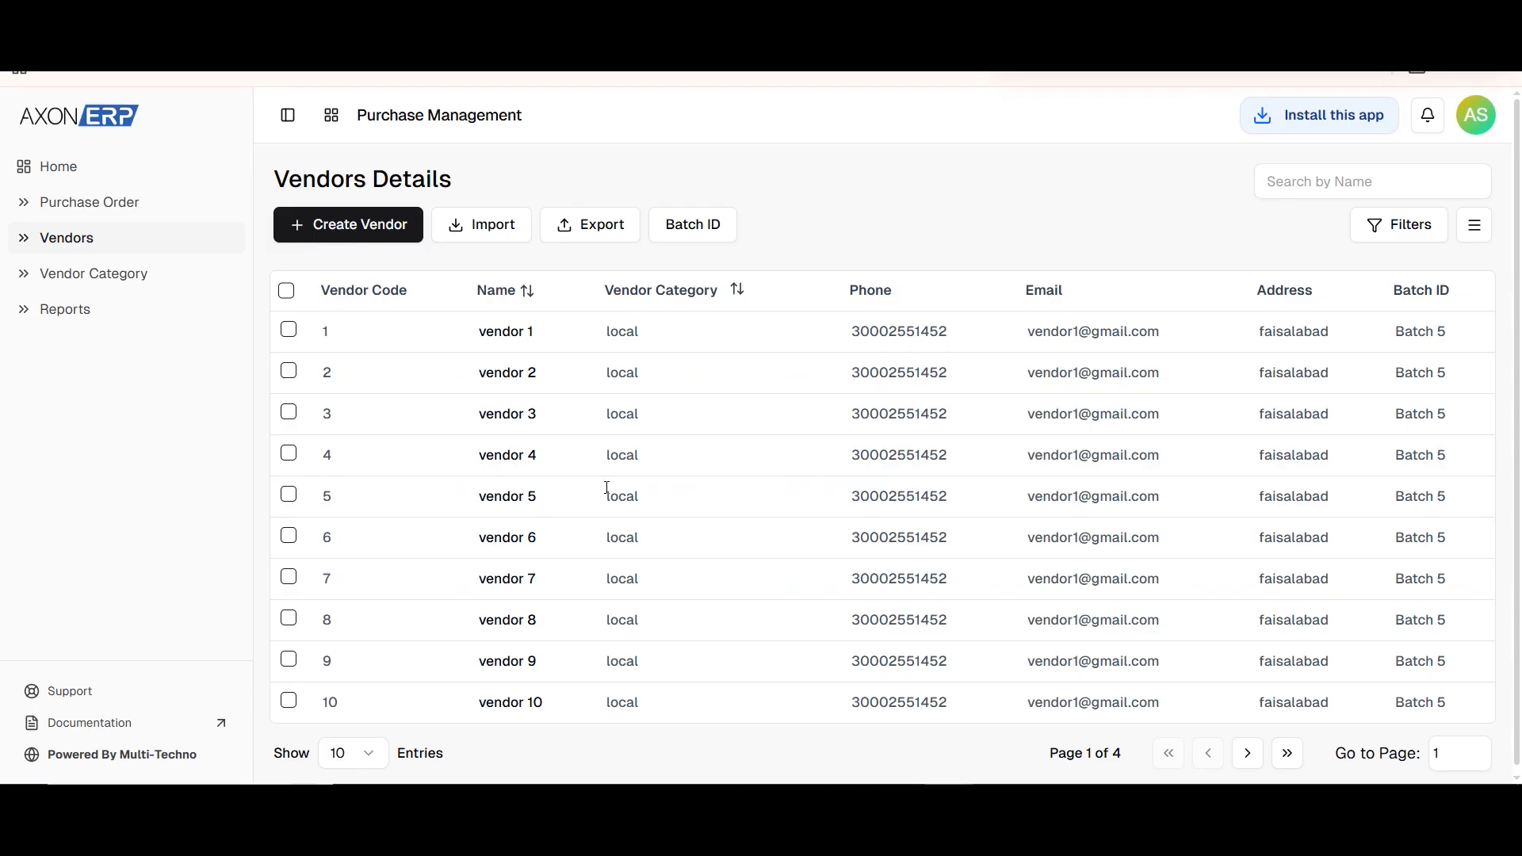
Permanently delete vendor batch 5 with all its vendors and close the batch manager.
click(693, 230)
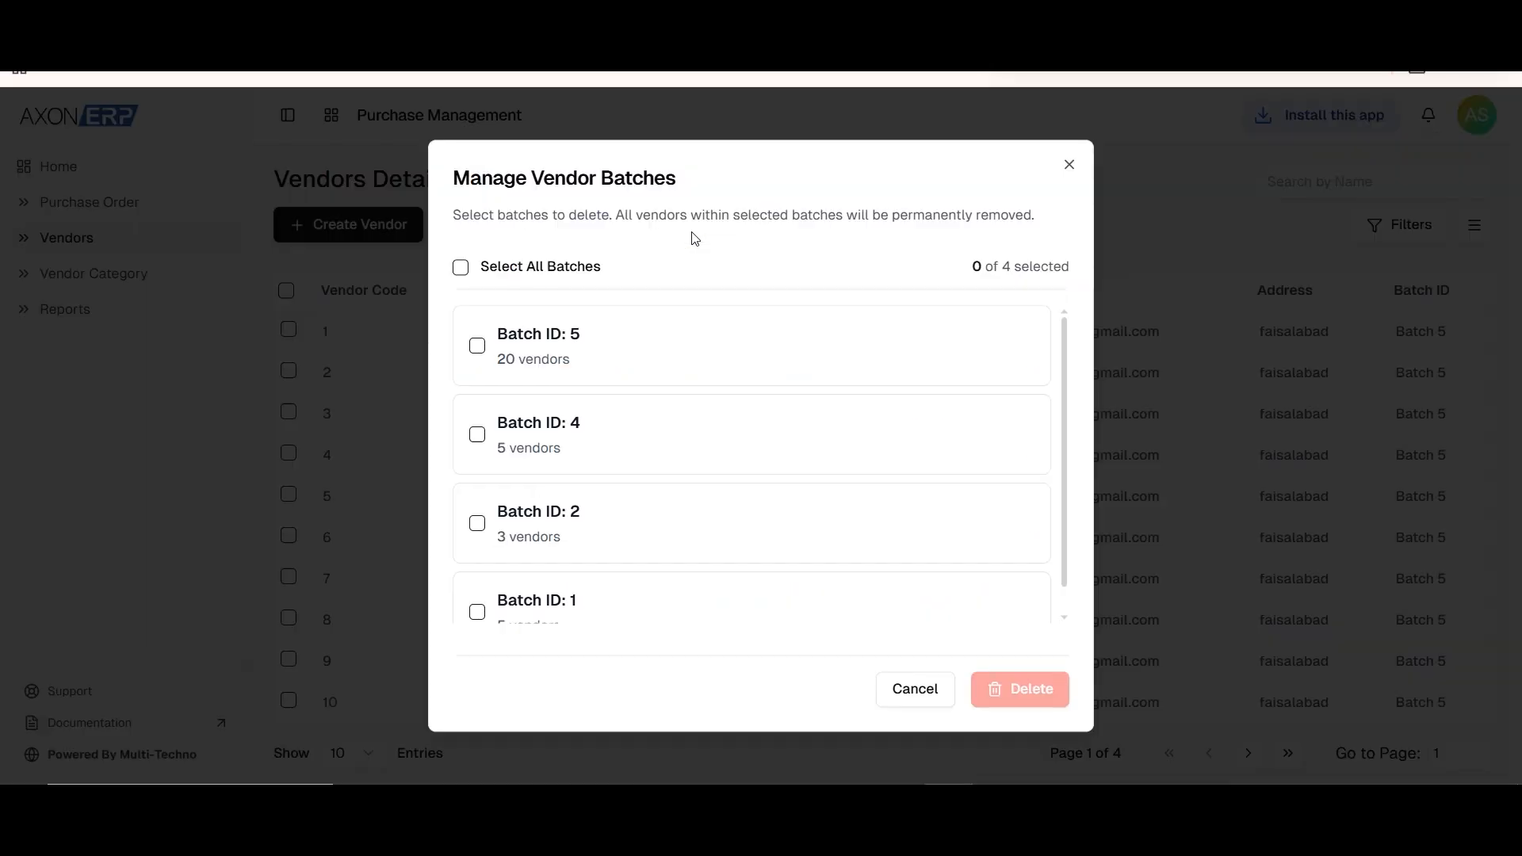
click(478, 347)
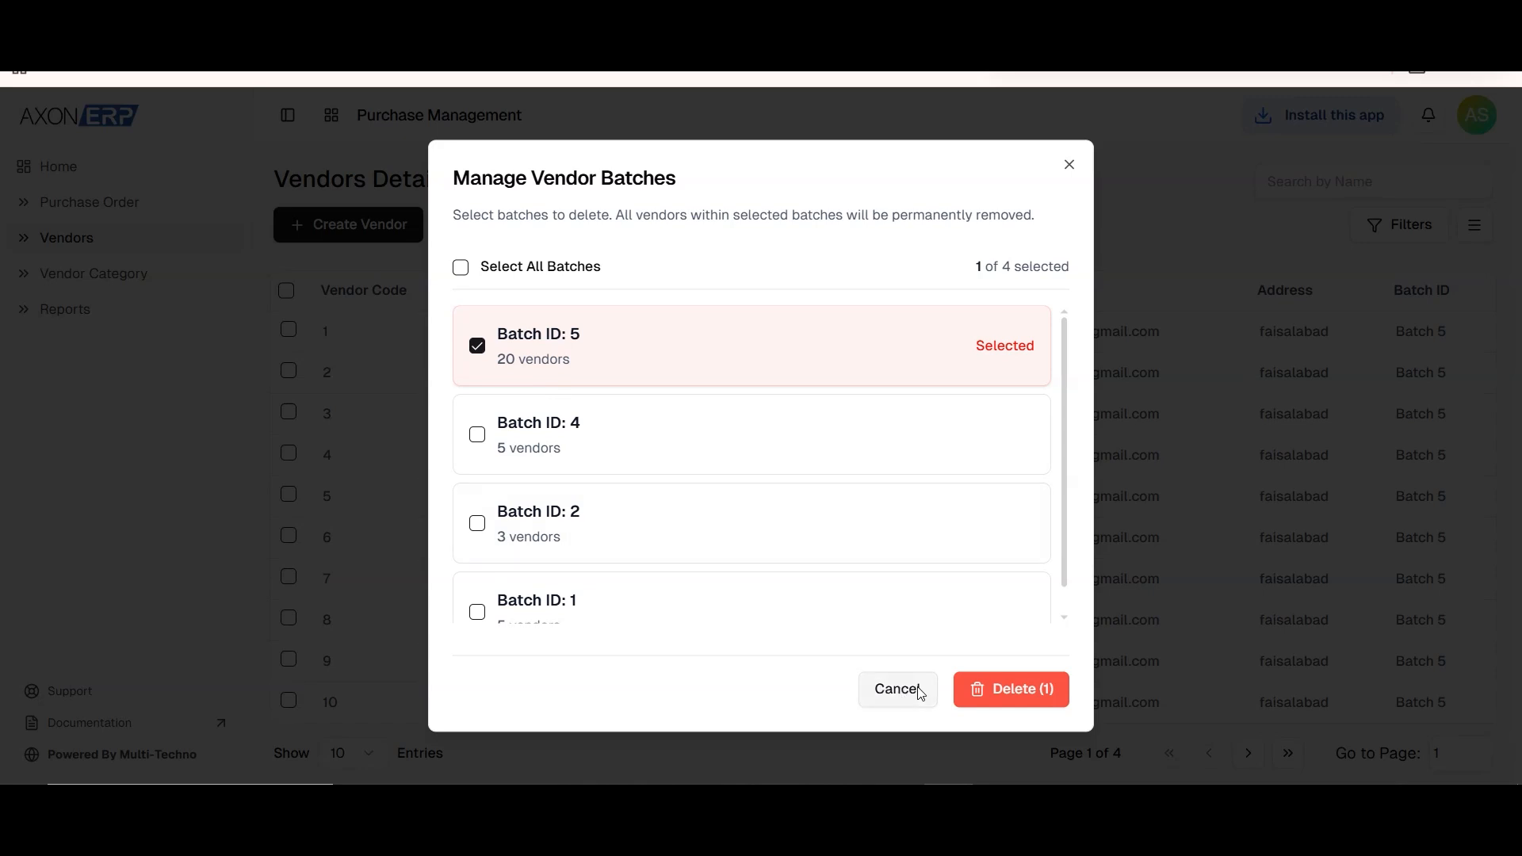
click(1005, 689)
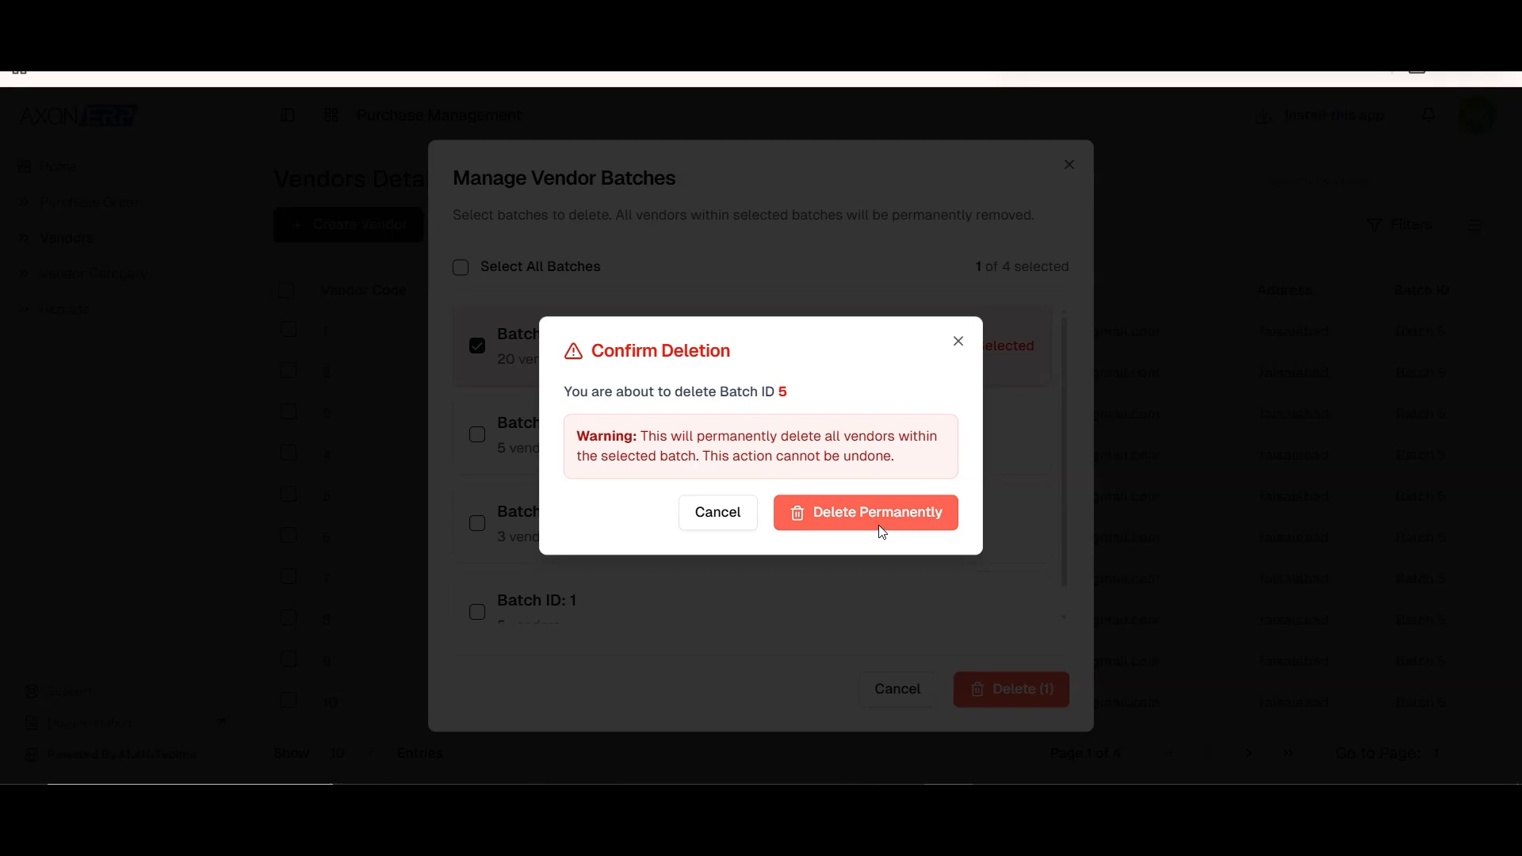
click(879, 524)
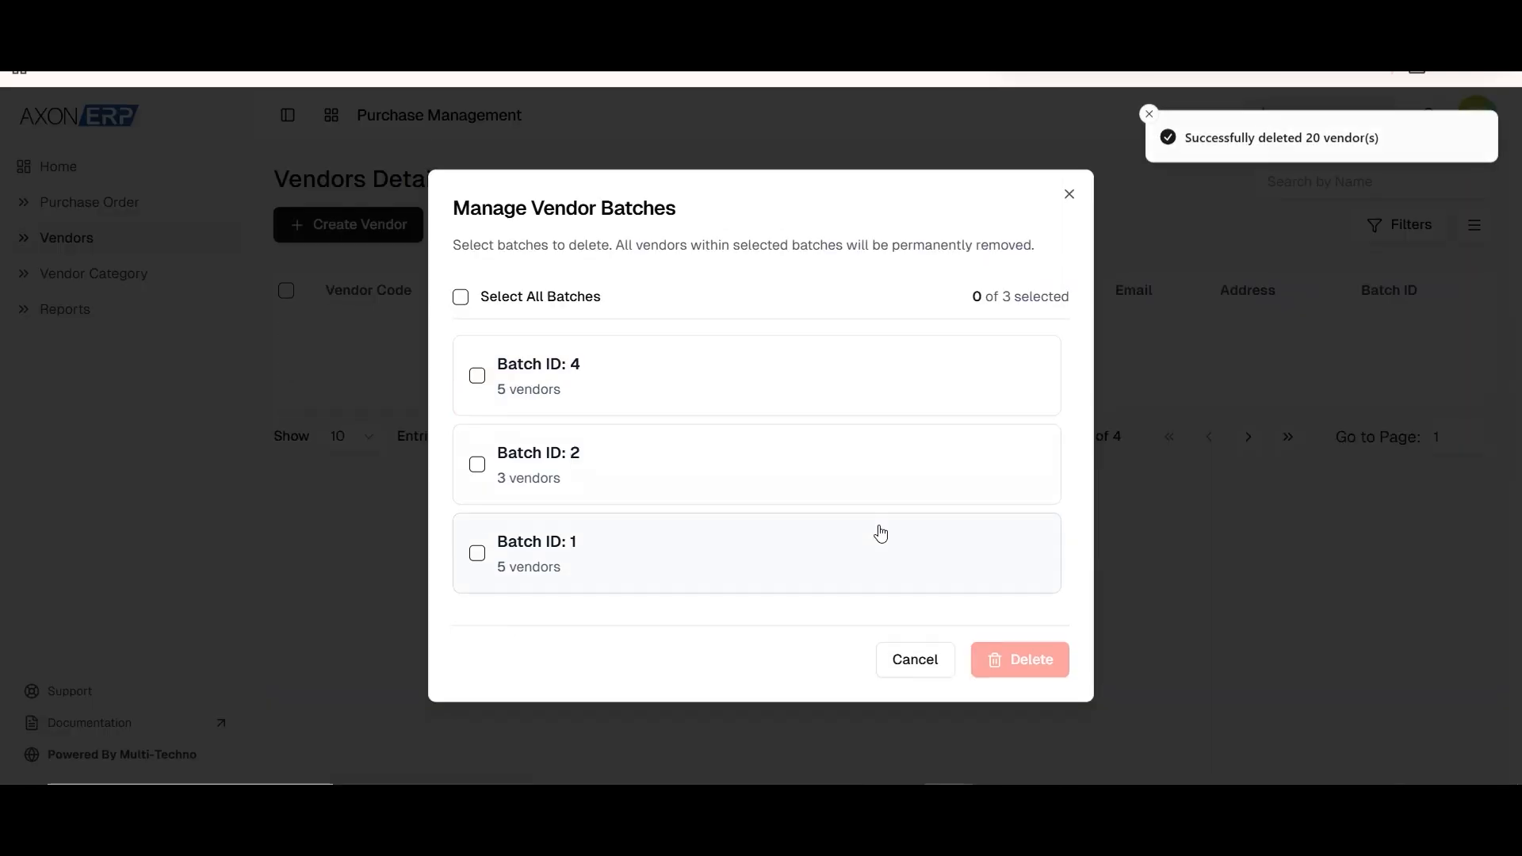
click(1068, 194)
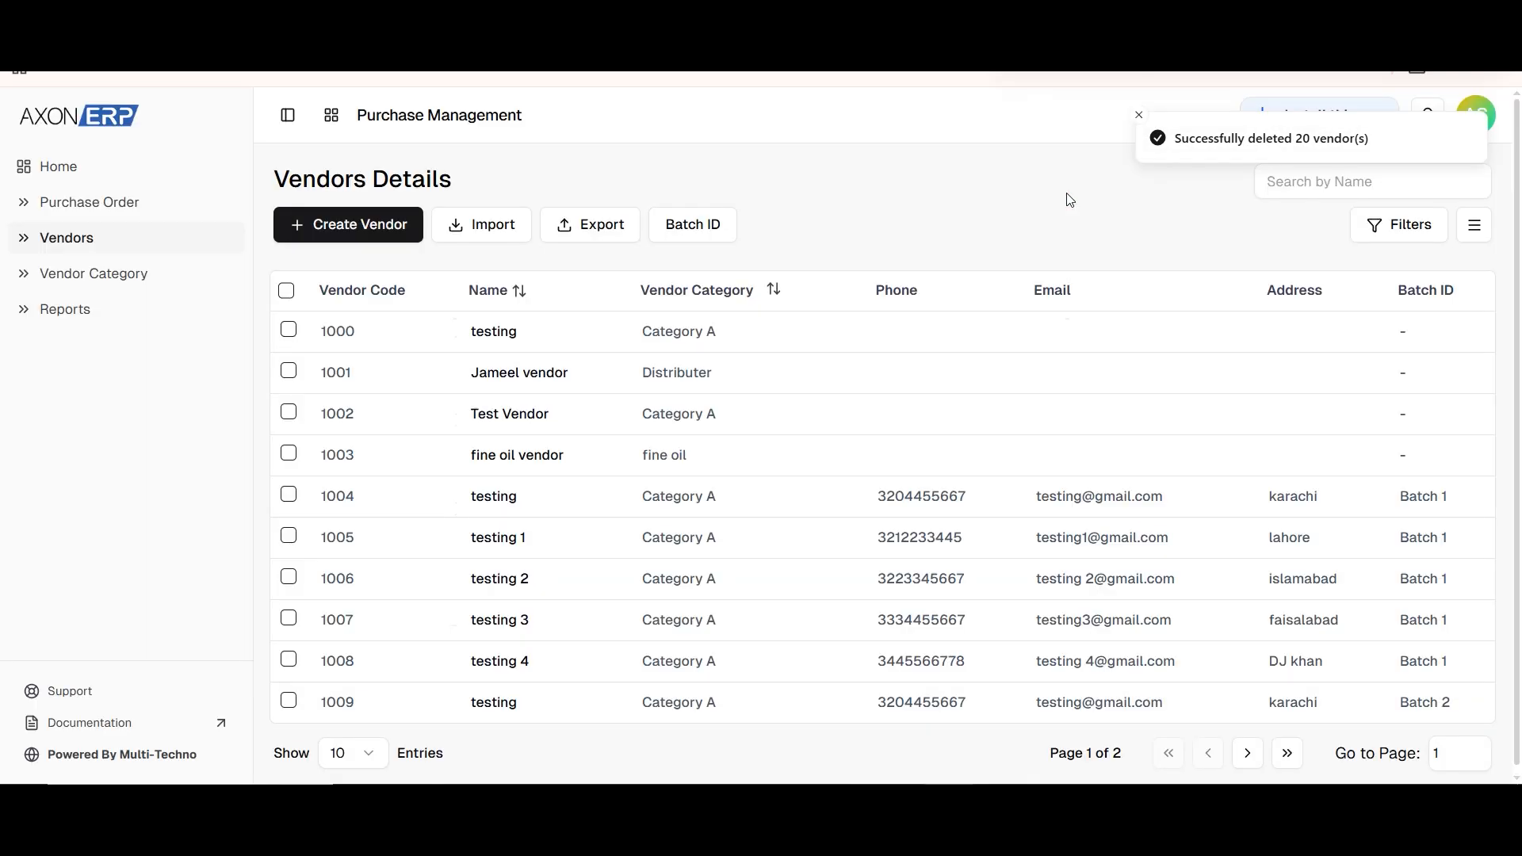